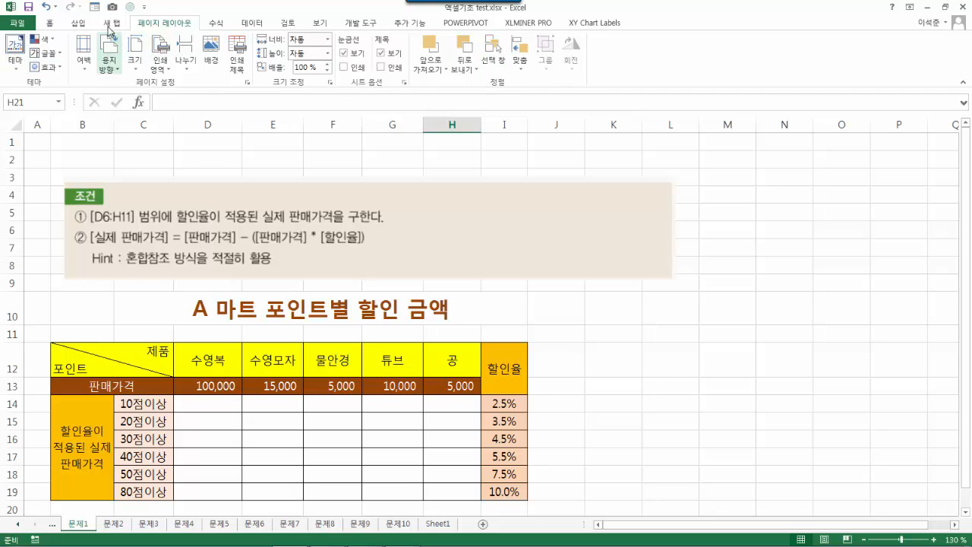
- Browse the 새 탭, POWERPIVOT, XLMINER PRO and XY Chart Labels tabs, dismiss the upgrade notice, return to 홈
click(112, 24)
click(464, 24)
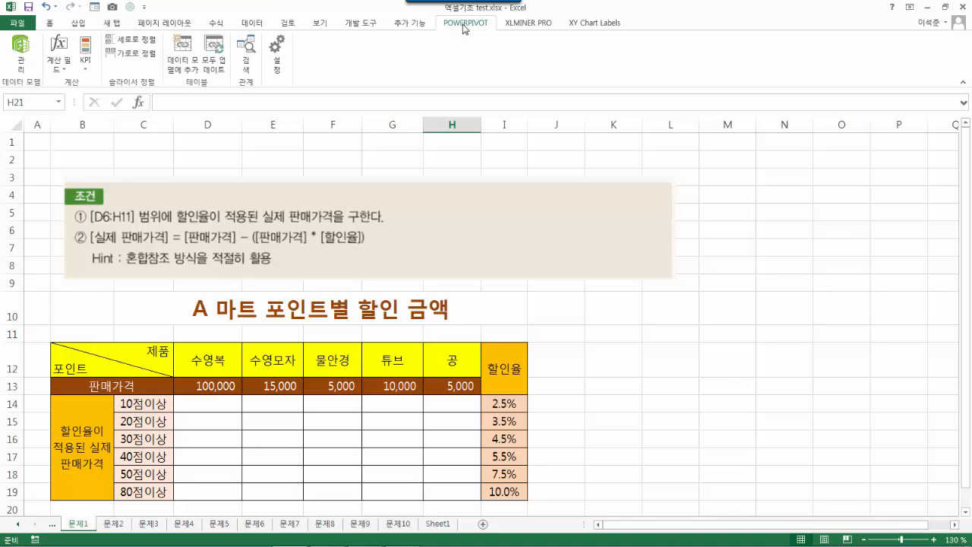
click(507, 22)
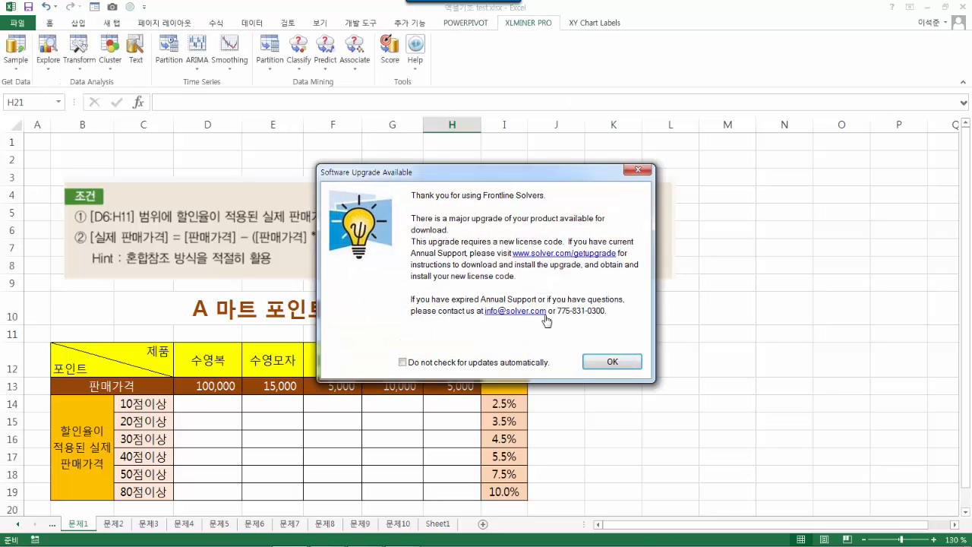
click(611, 361)
click(595, 22)
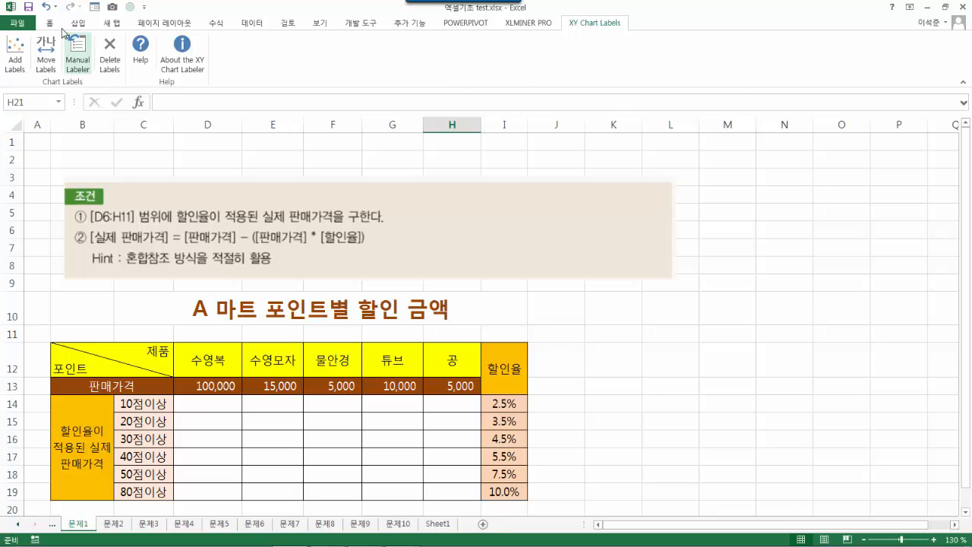
click(50, 23)
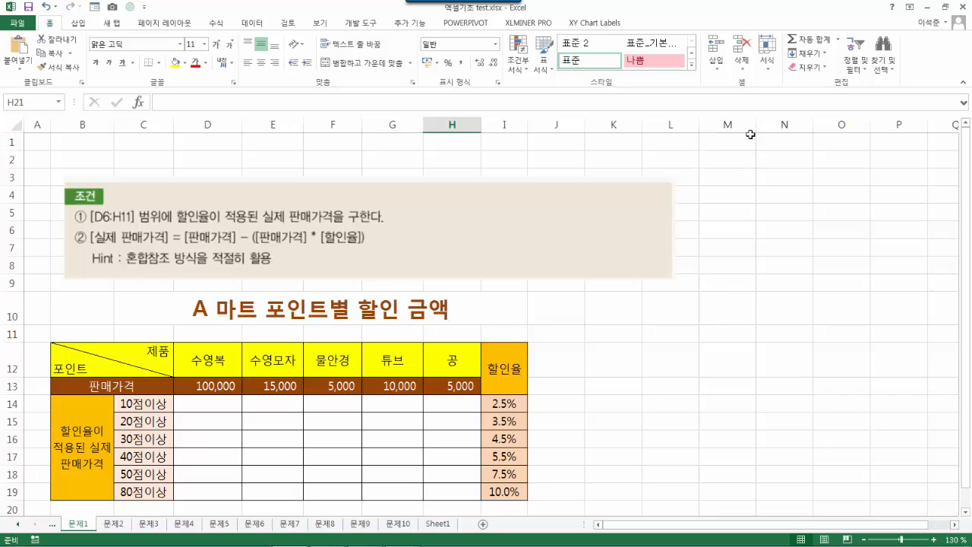
- Go to cell M5 and give it a defined name in the Name Box
click(725, 309)
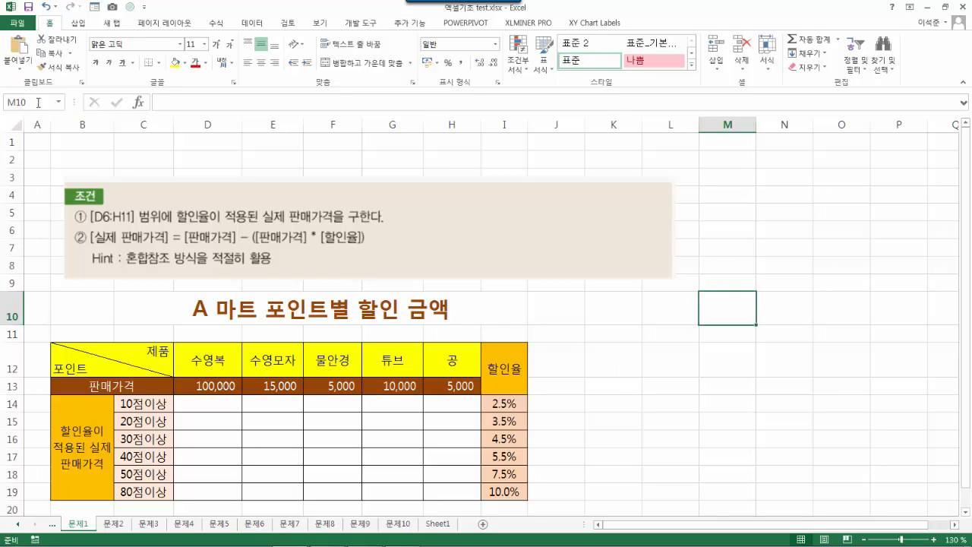
click(38, 102)
text(M5)
key(Return)
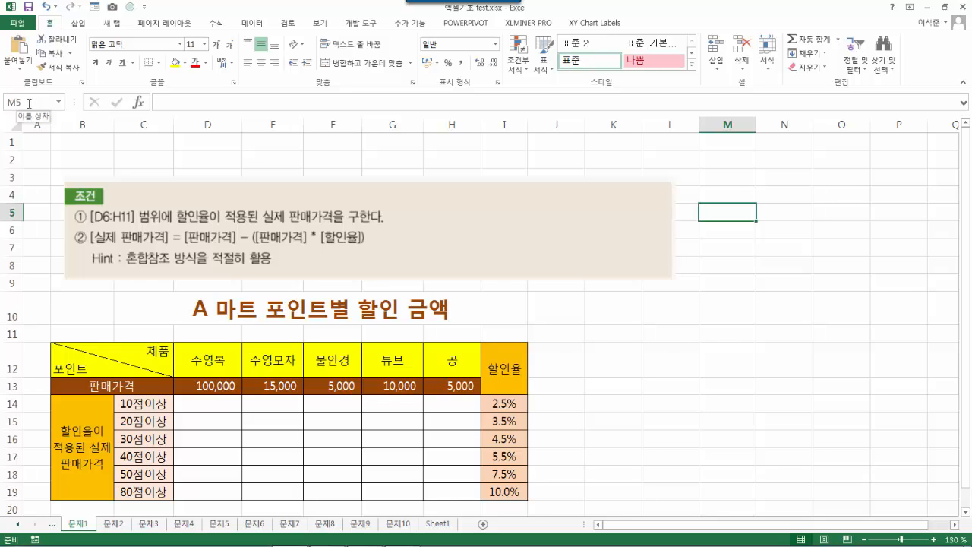
click(29, 102)
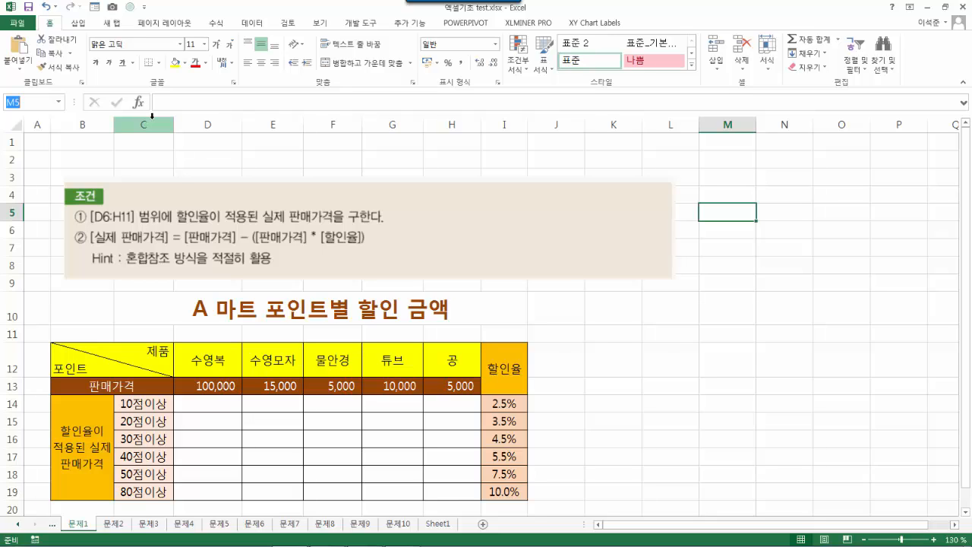
text(d)
text(석준)
- Jump to the named cell, enter 120 in M5, and enter a formula referencing the name in M9
click(816, 387)
click(33, 105)
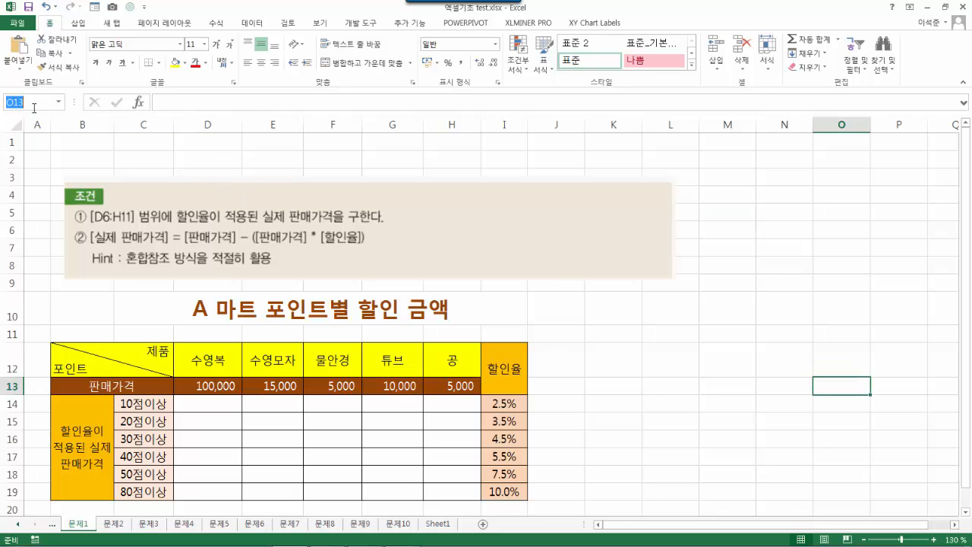
key(Return)
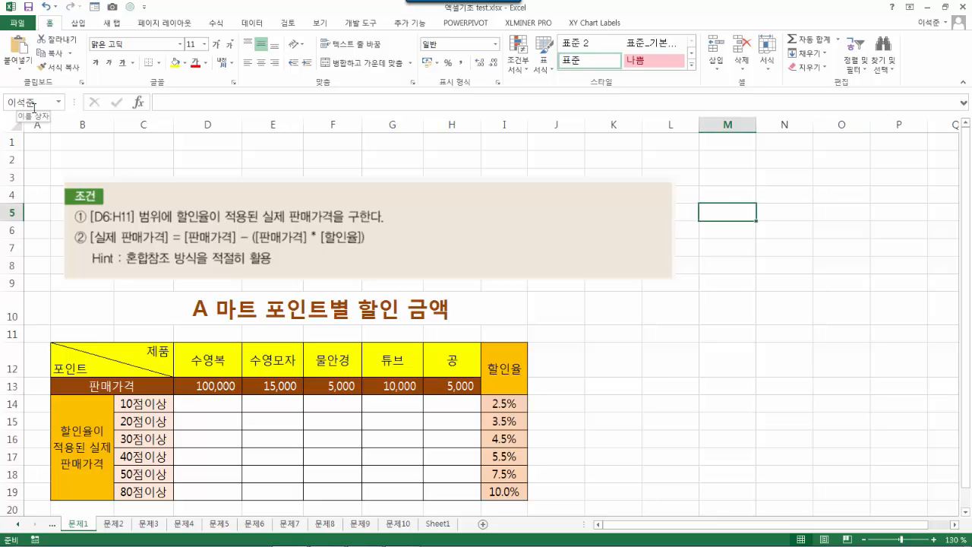
text(120)
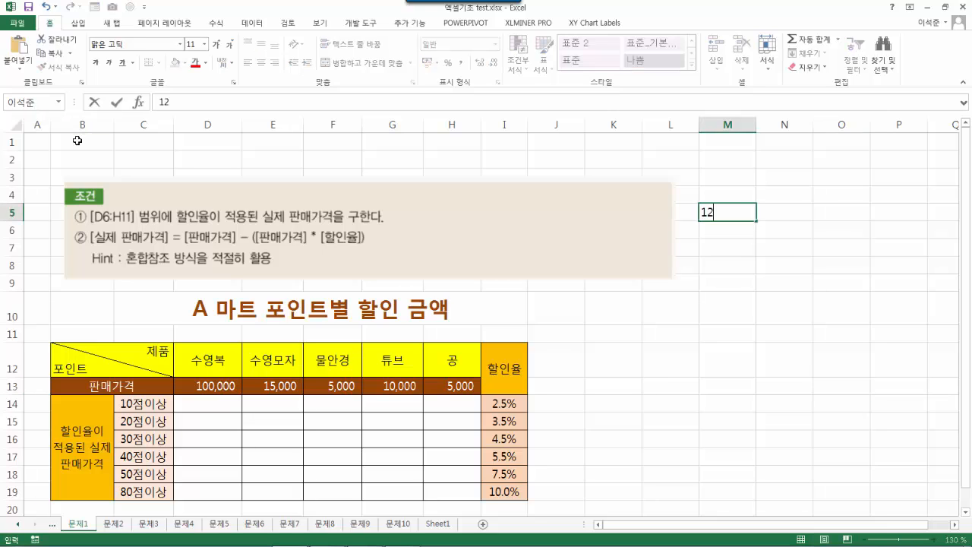
key(Return)
key(Return)
key(Return)
key(Return)
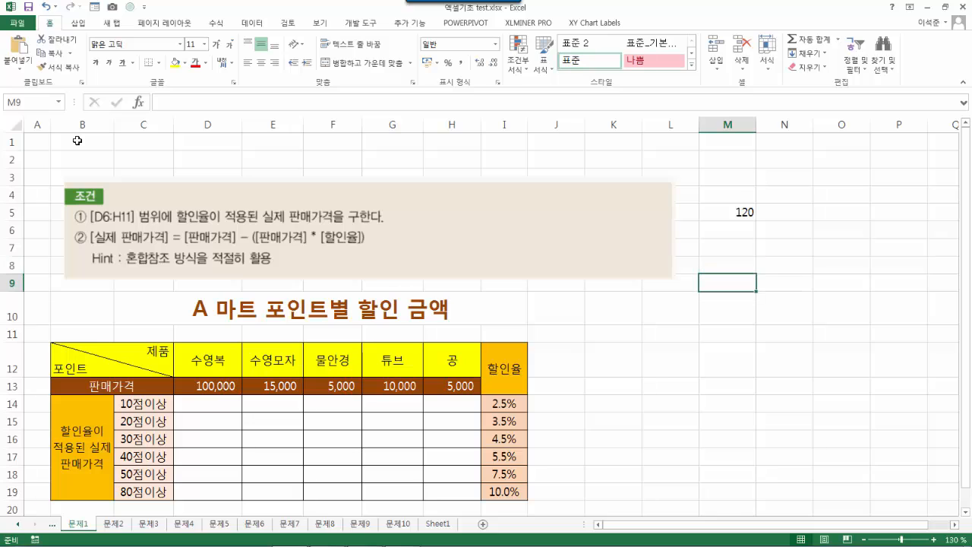
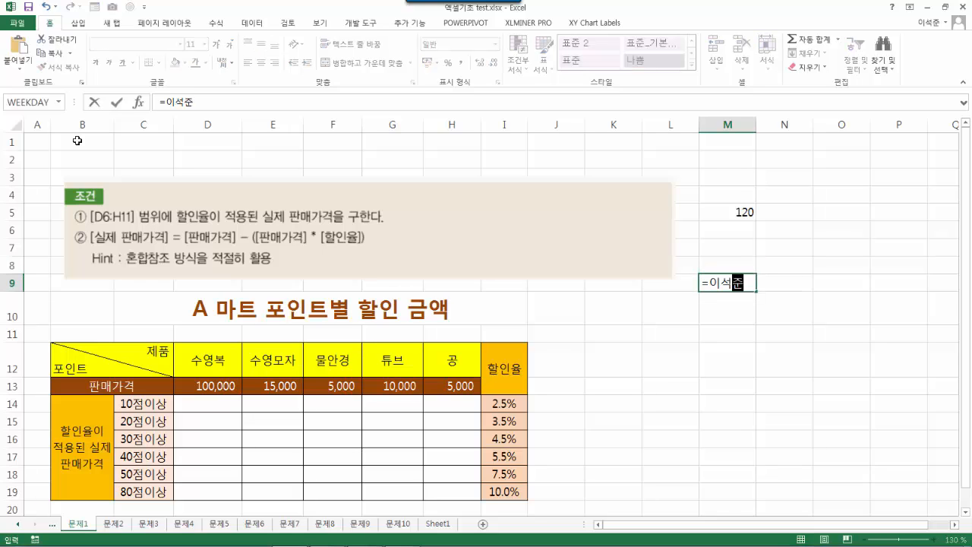
key(Return)
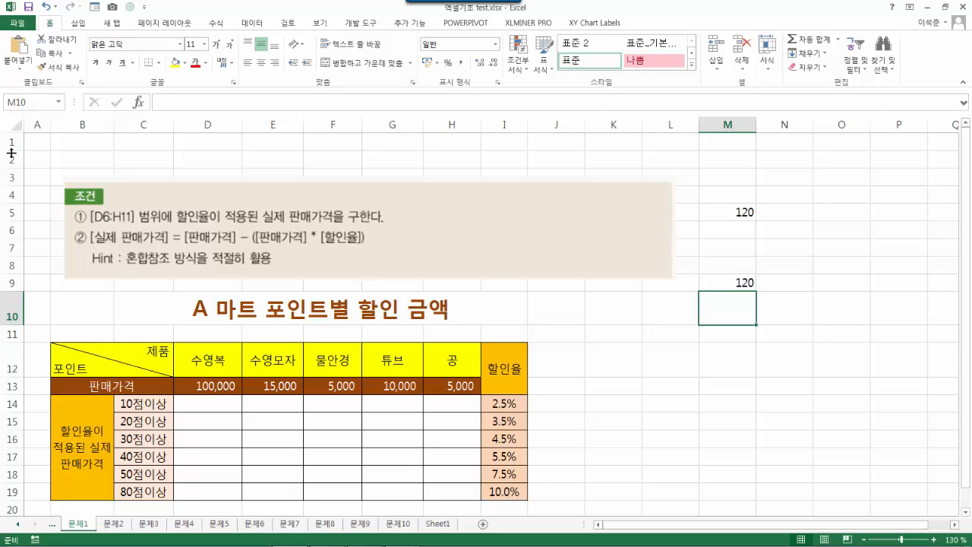
- Clear the 120 test values from M5:M9 and reselect M5
drag(741, 212, 735, 282)
key(Delete)
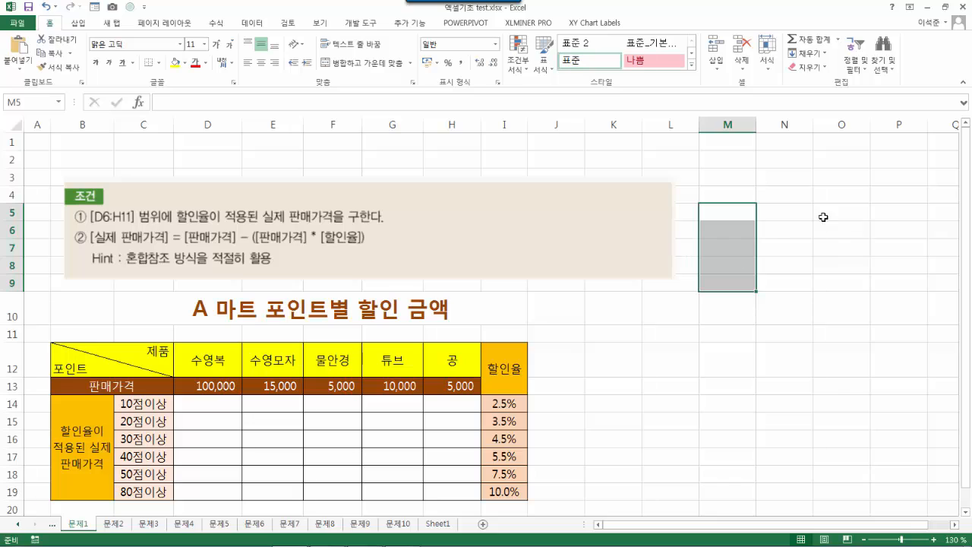
click(823, 217)
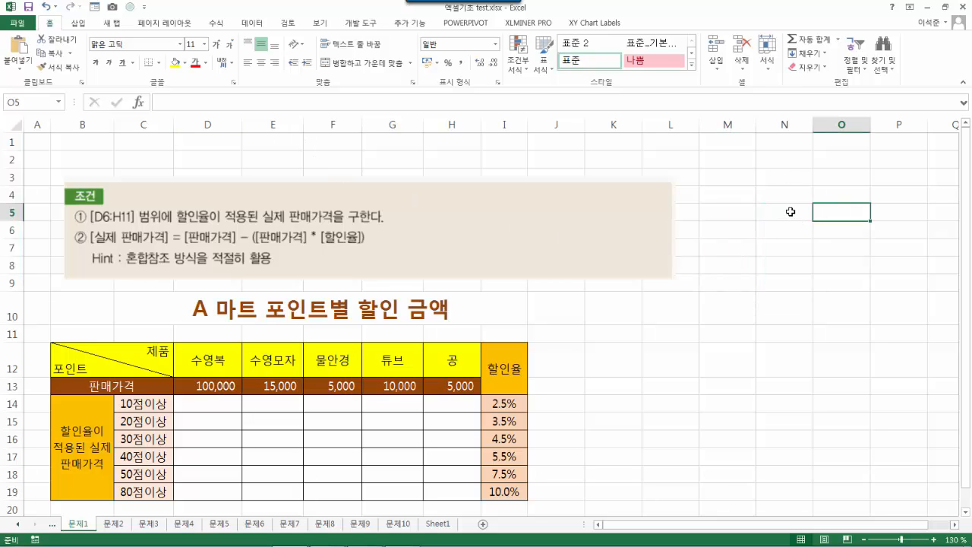
click(767, 213)
click(736, 216)
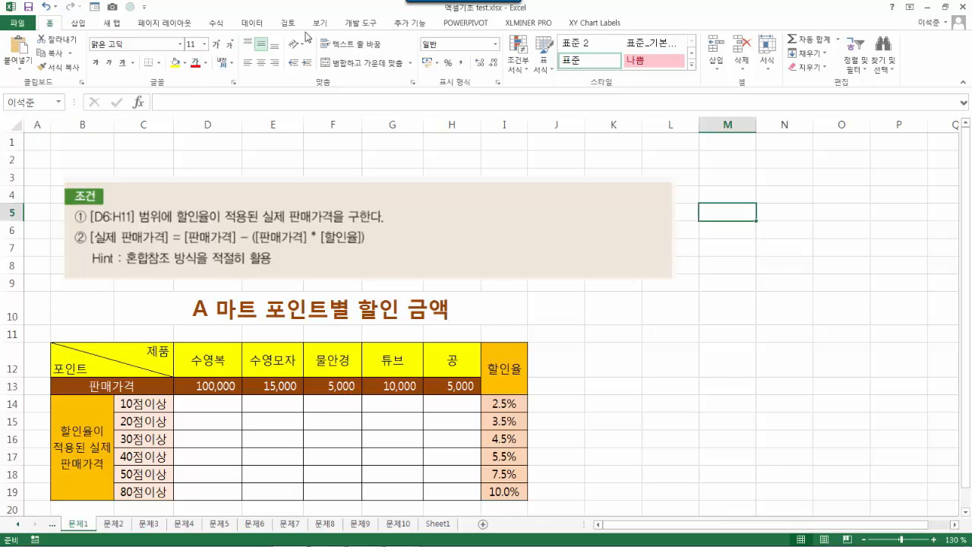
- Browse the insert, custom and page layout tabs and reach the 수식 formula tools
click(77, 24)
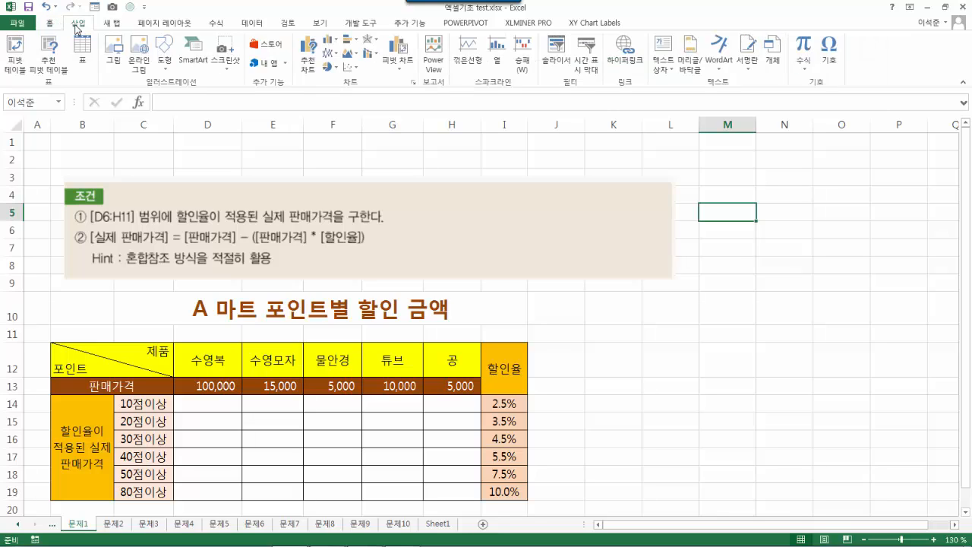
click(112, 24)
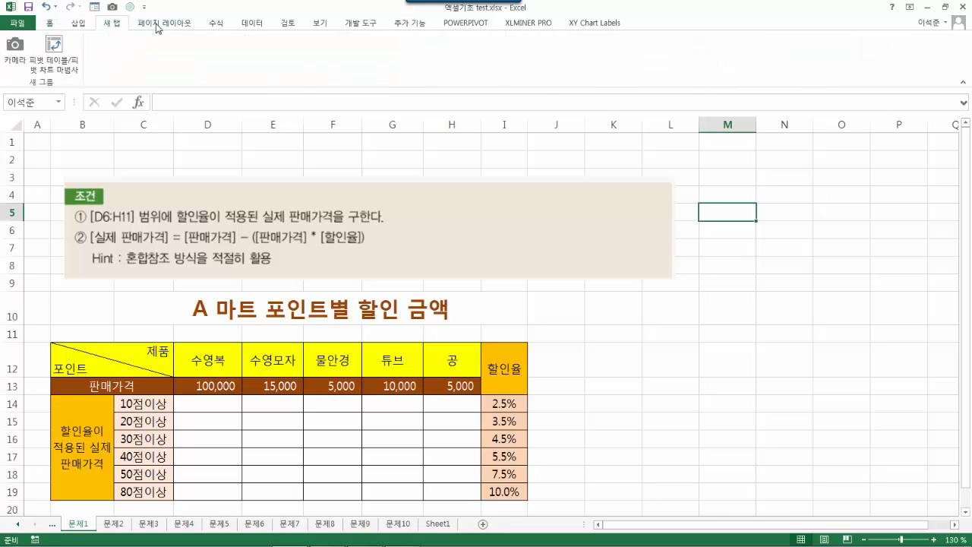
click(157, 25)
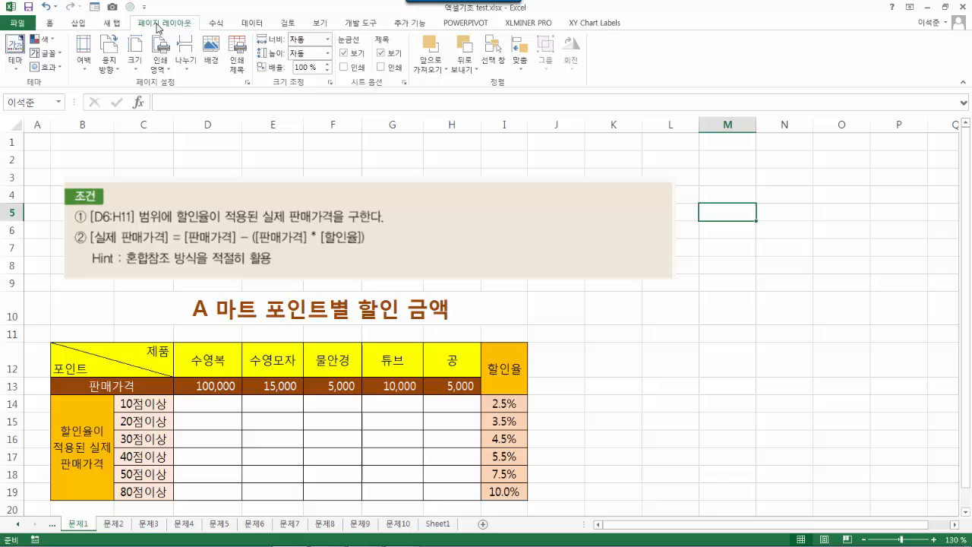
click(223, 25)
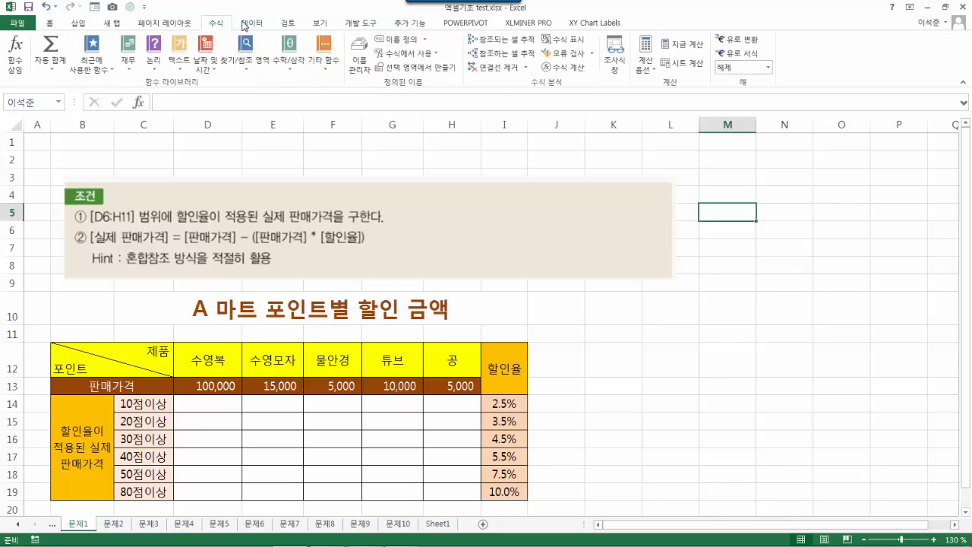
- In 이름 관리자, delete the name referring to =문제1!$M$5 and confirm
click(363, 73)
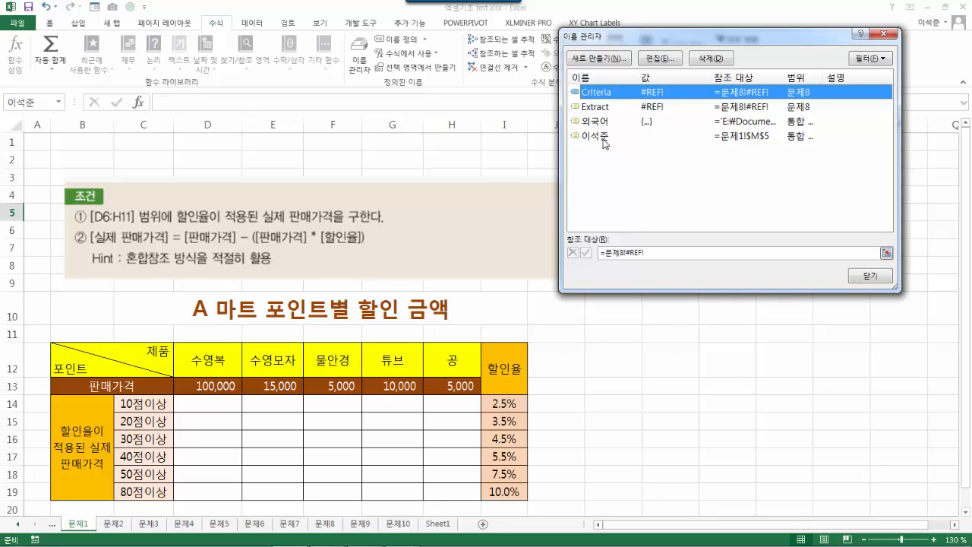
click(604, 139)
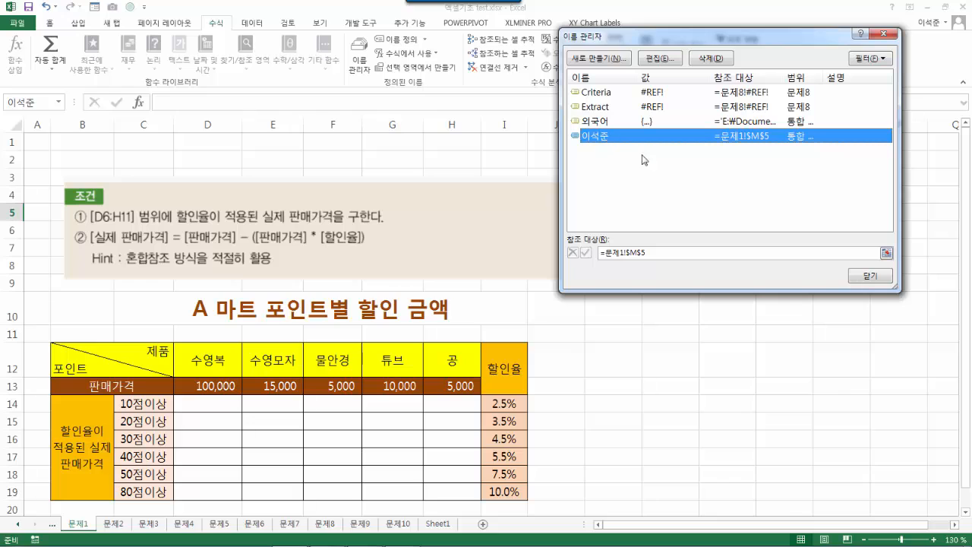
click(706, 58)
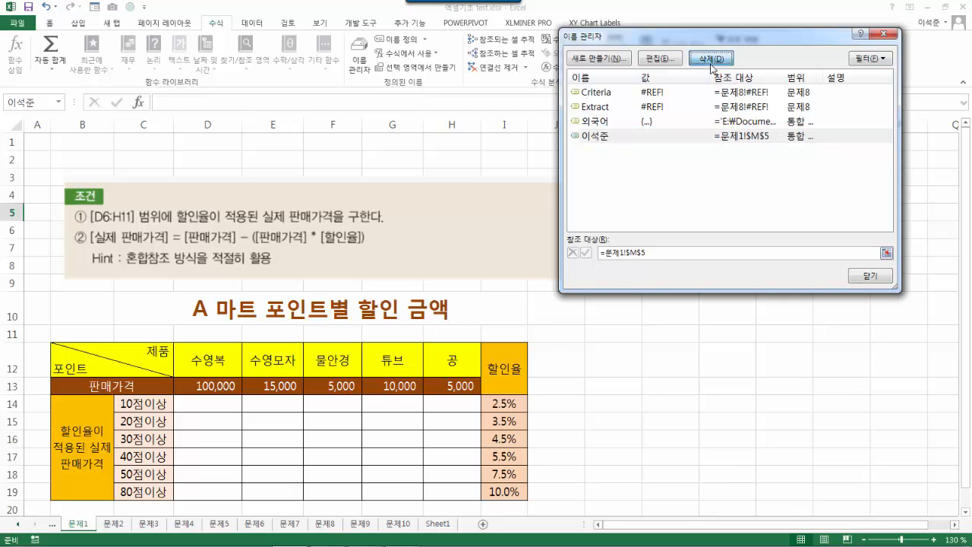
click(451, 302)
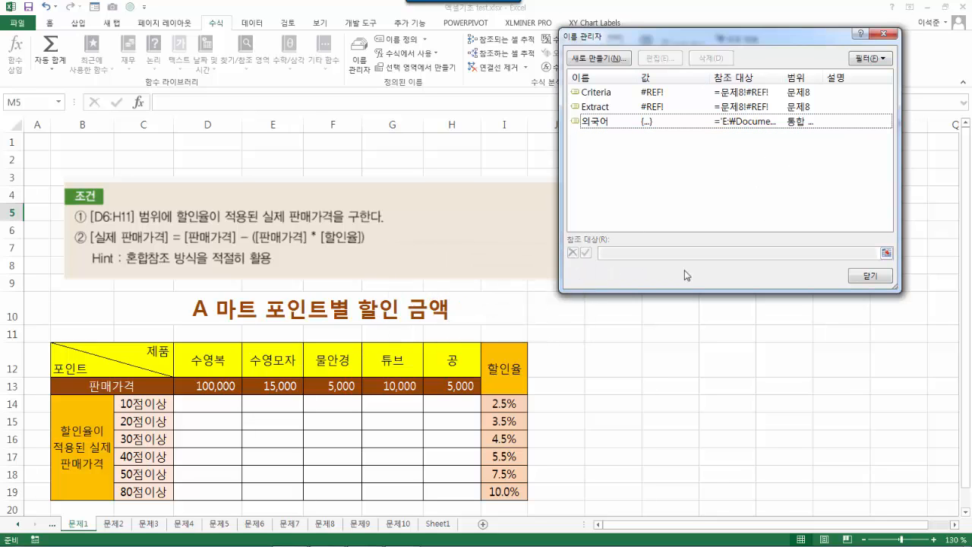
click(871, 278)
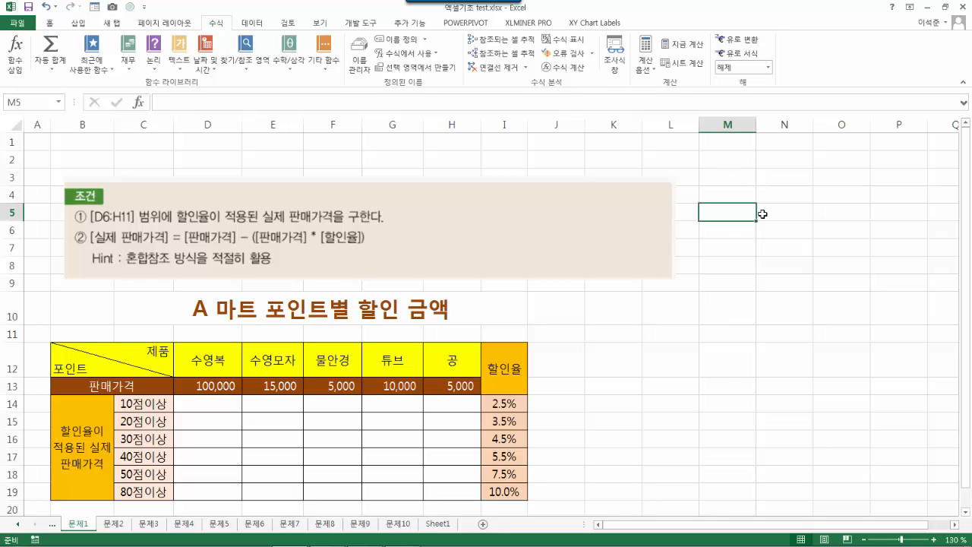
- Back on the worksheet, select cell M10
click(740, 316)
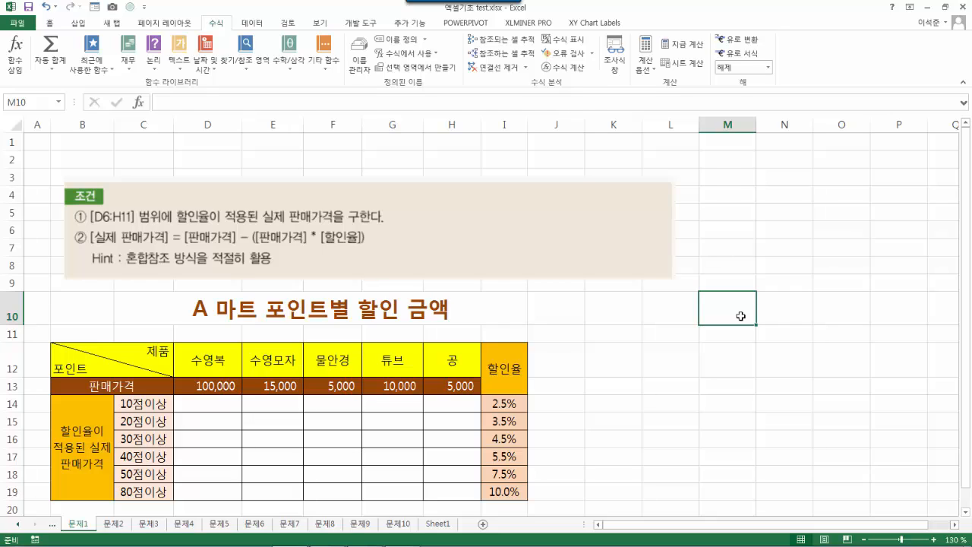
- Enter the formula =A1 in M10 and check it
text(=)
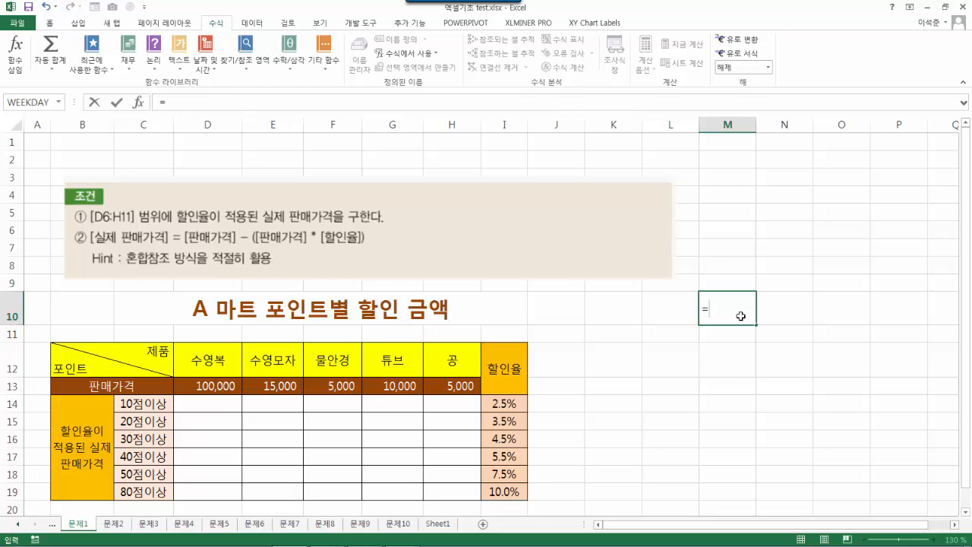
text(ㅁ)
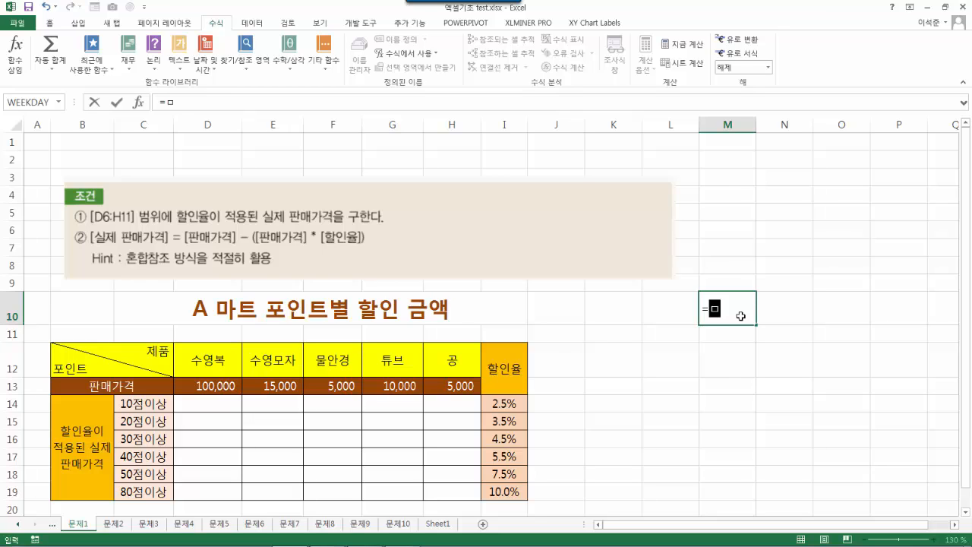
key(BackSpace)
text(a)
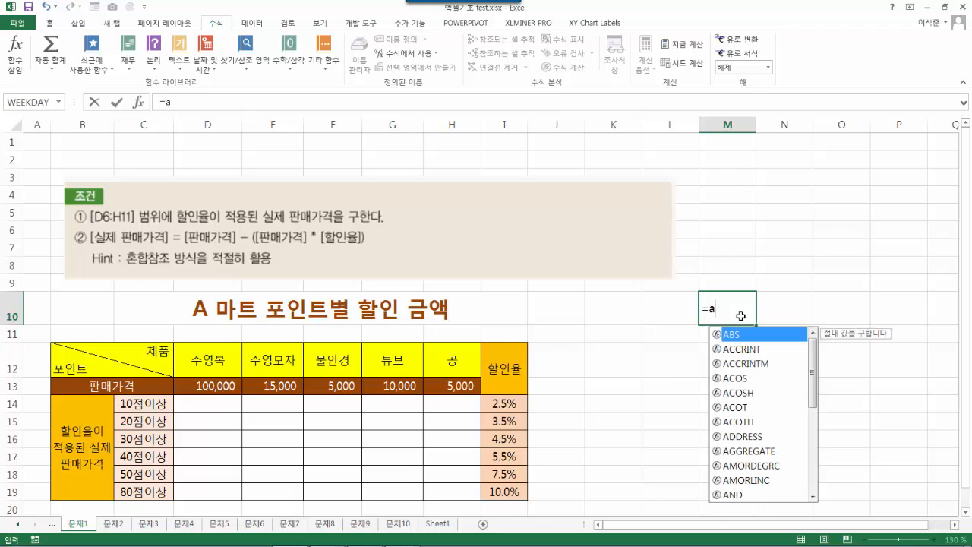
text(1)
key(Return)
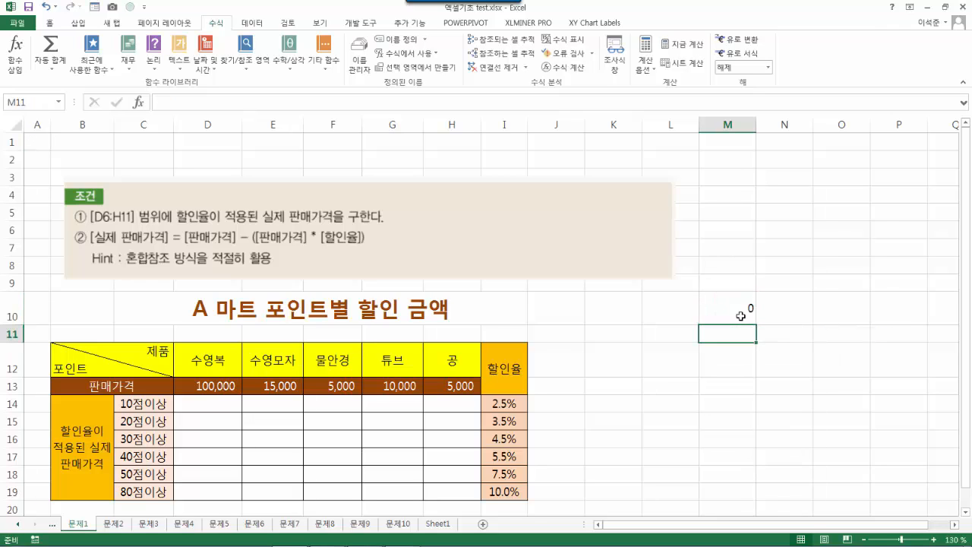
click(718, 296)
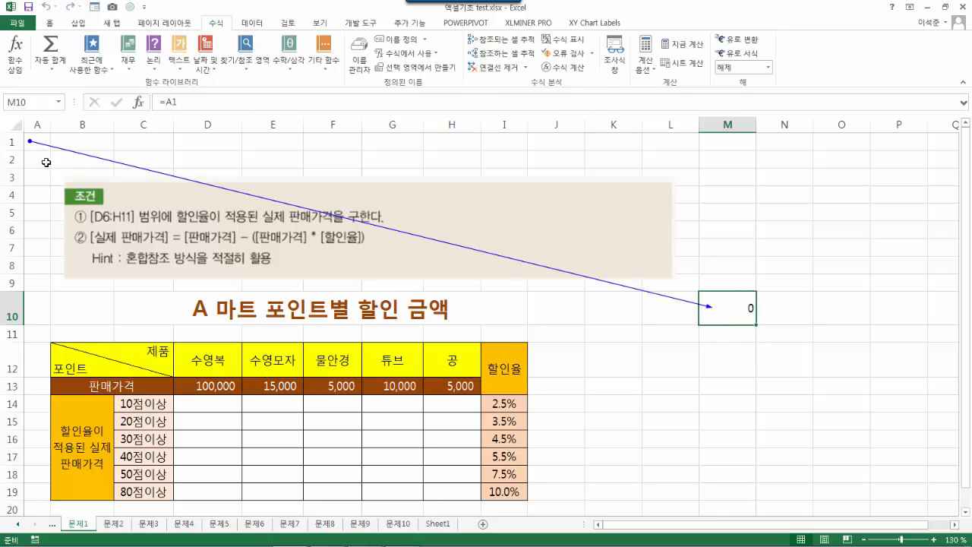
click(823, 392)
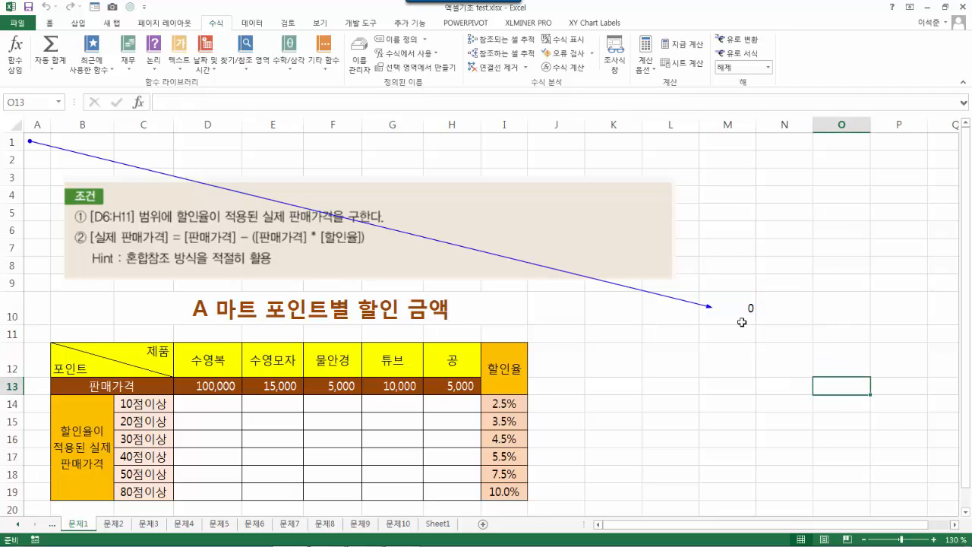
click(723, 302)
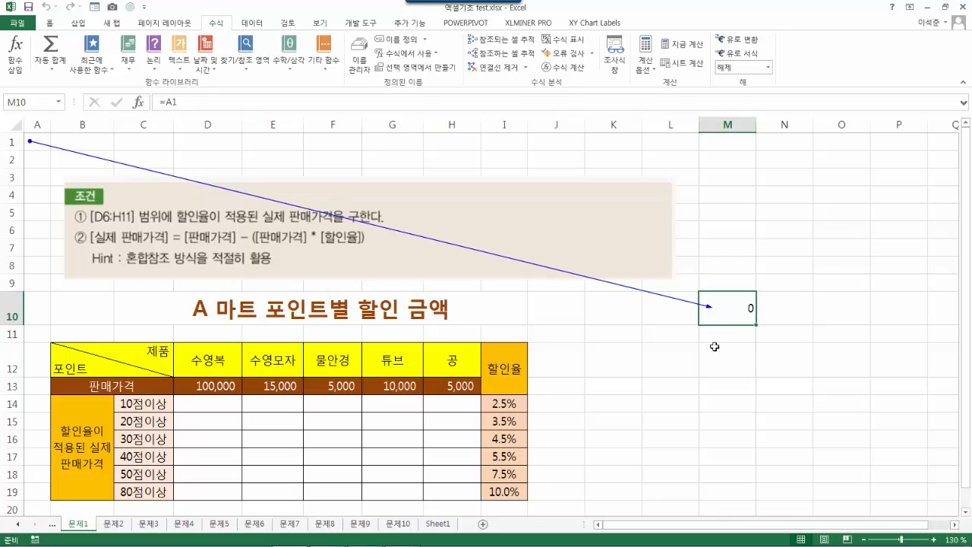
- Copy M10's =A1 into M12, enter 1 in A1, and trace M12's precedents
click(655, 369)
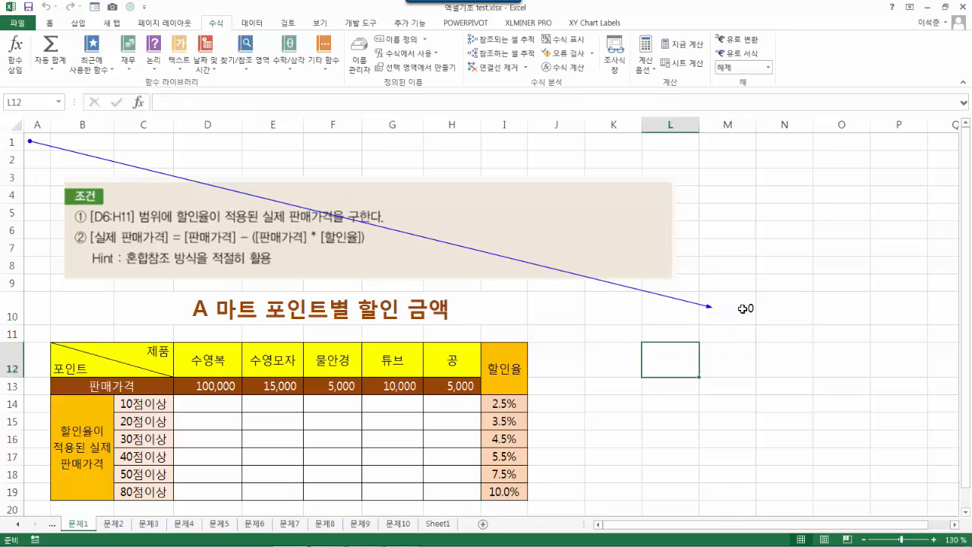
click(754, 310)
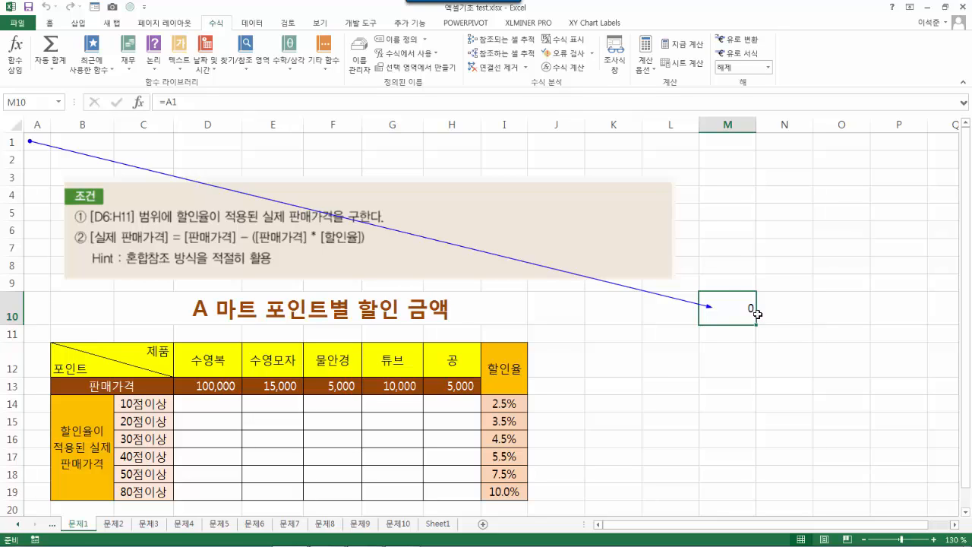
key(ctrl+c)
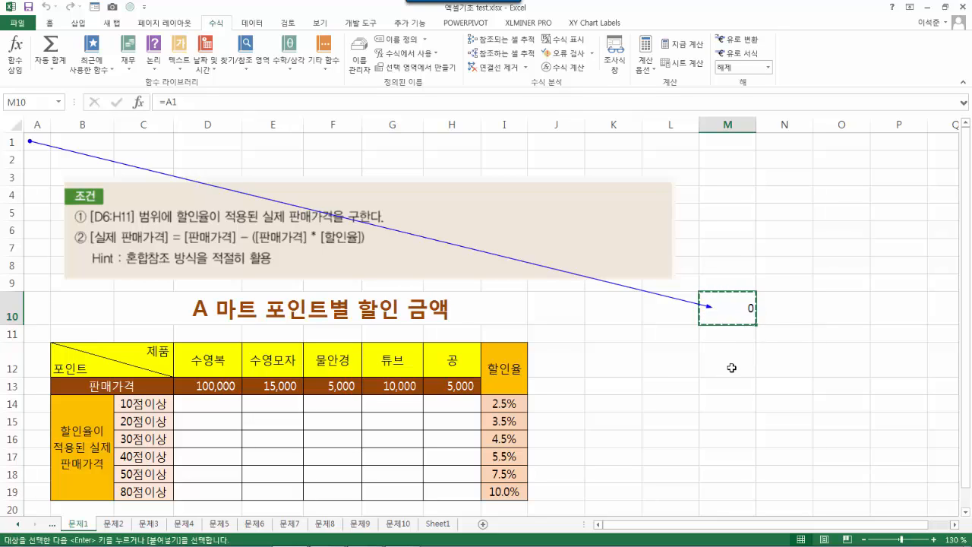
click(731, 367)
key(ctrl+v)
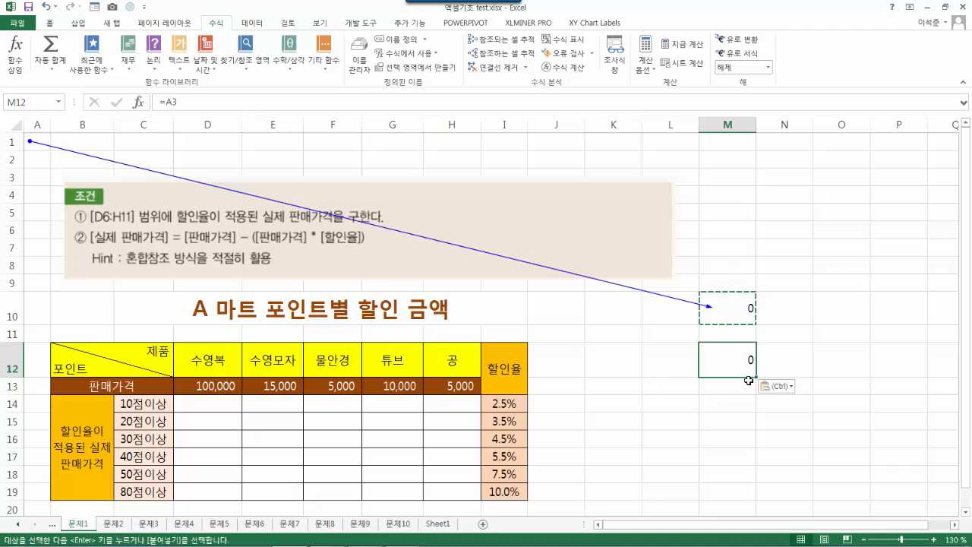
click(30, 144)
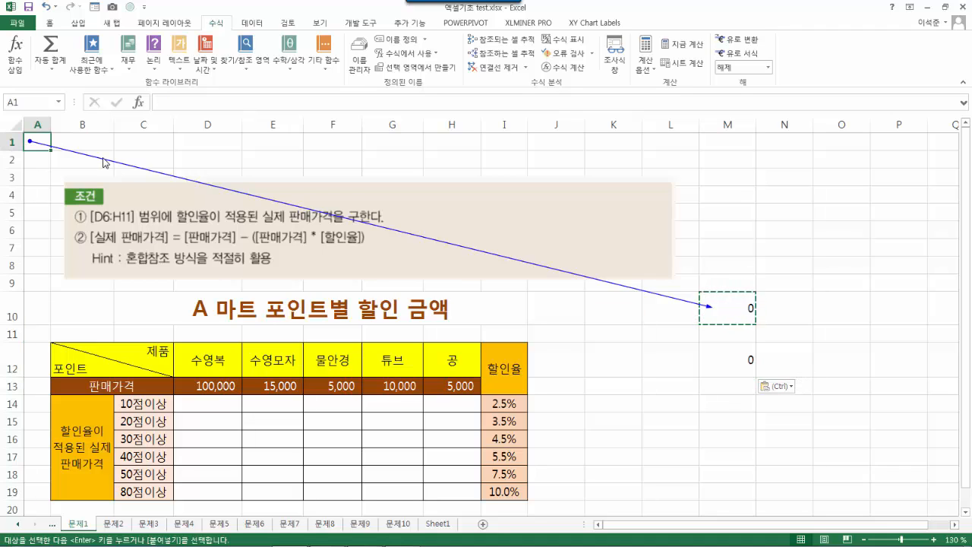
text(1)
key(Return)
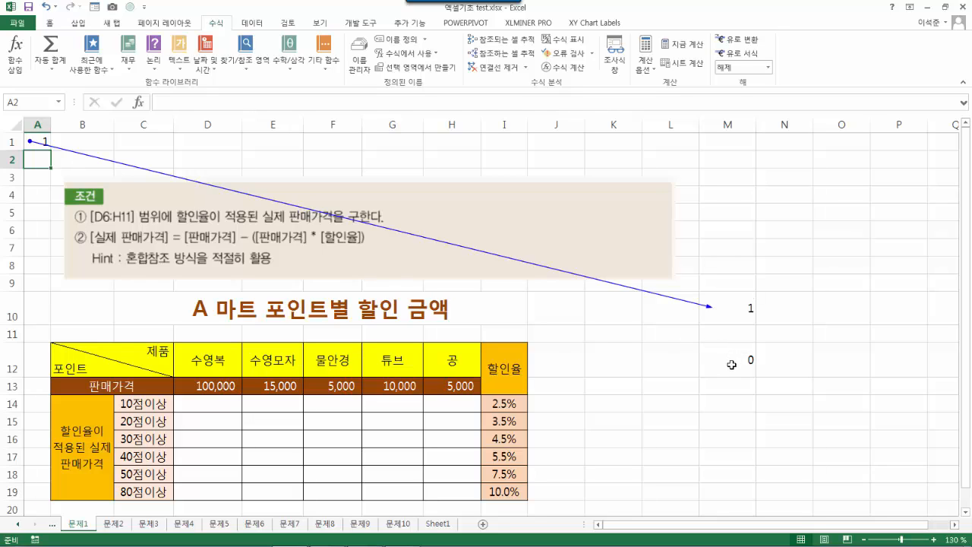
click(731, 366)
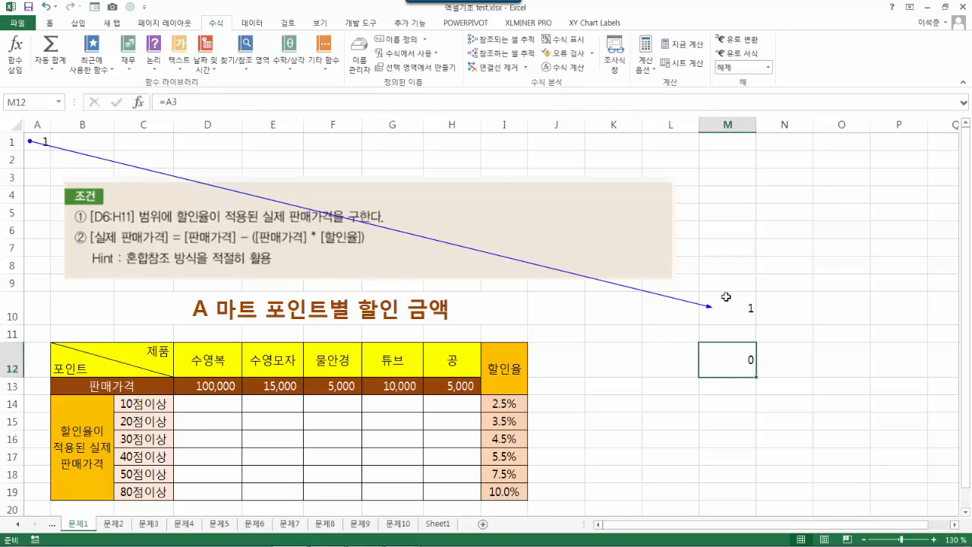
click(506, 42)
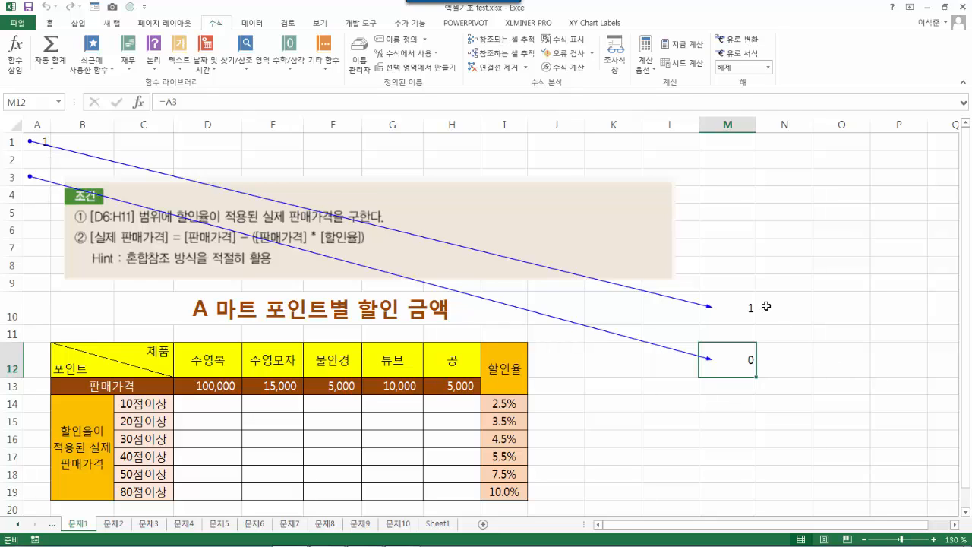
- Copy M10's formula into O10, test C1 with 1 then clear it, and trace O10's precedents
click(736, 312)
key(ctrl+c)
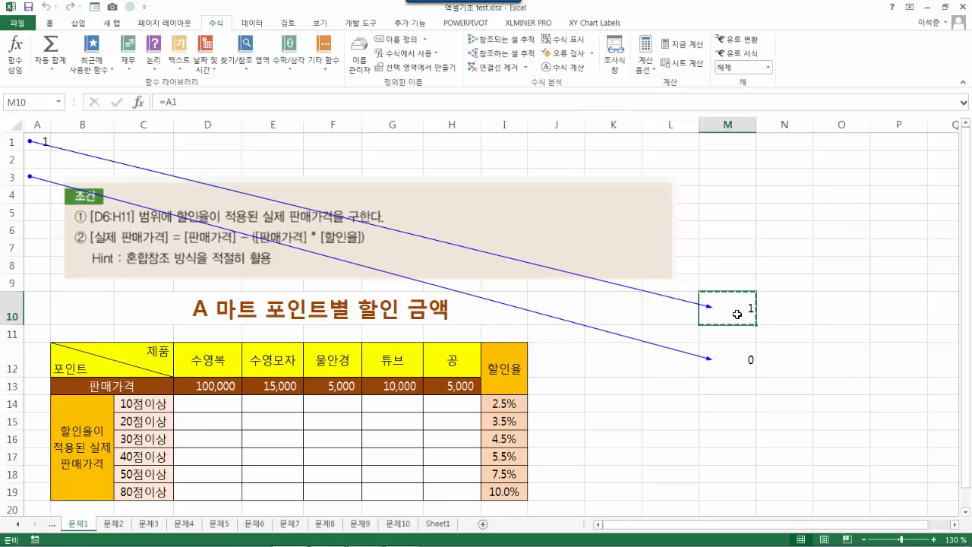
click(842, 311)
key(ctrl+v)
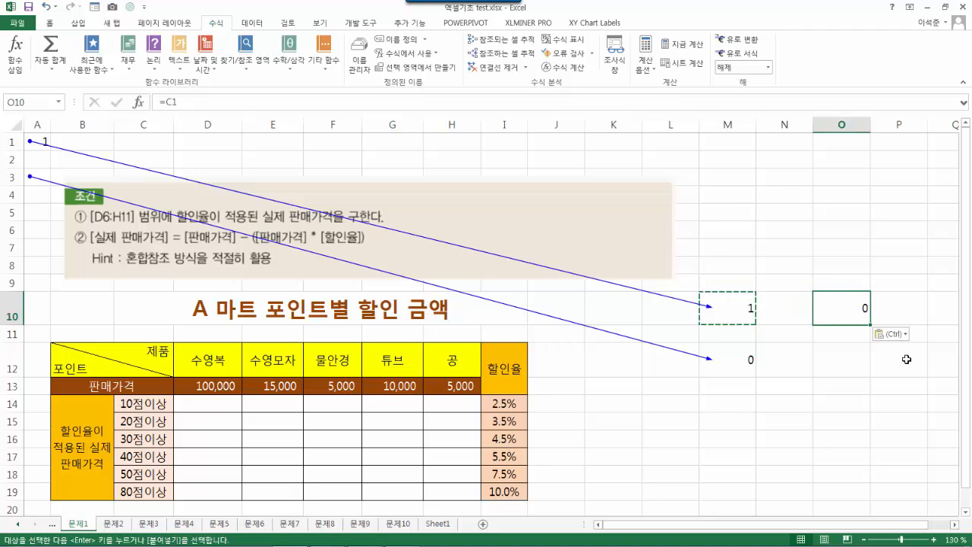
click(135, 141)
text(1)
key(Return)
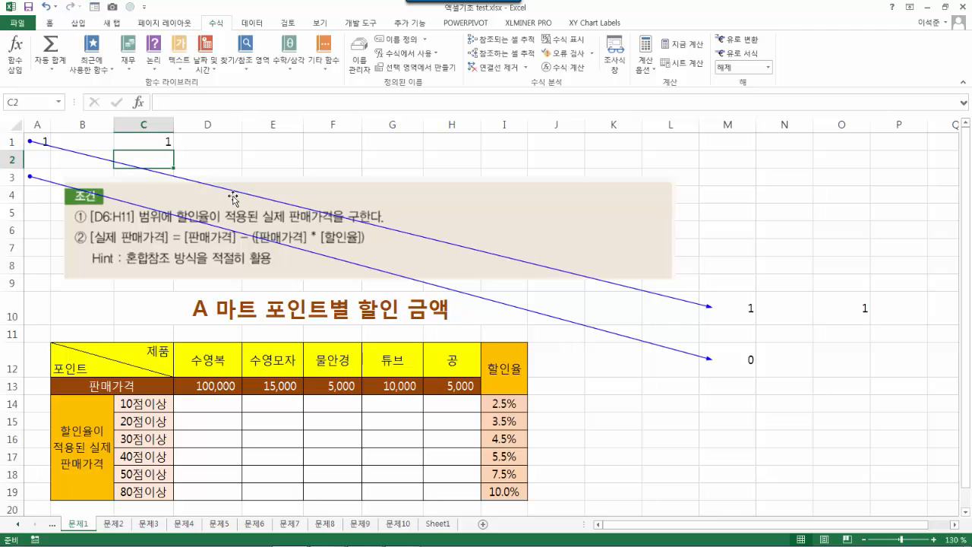
click(158, 137)
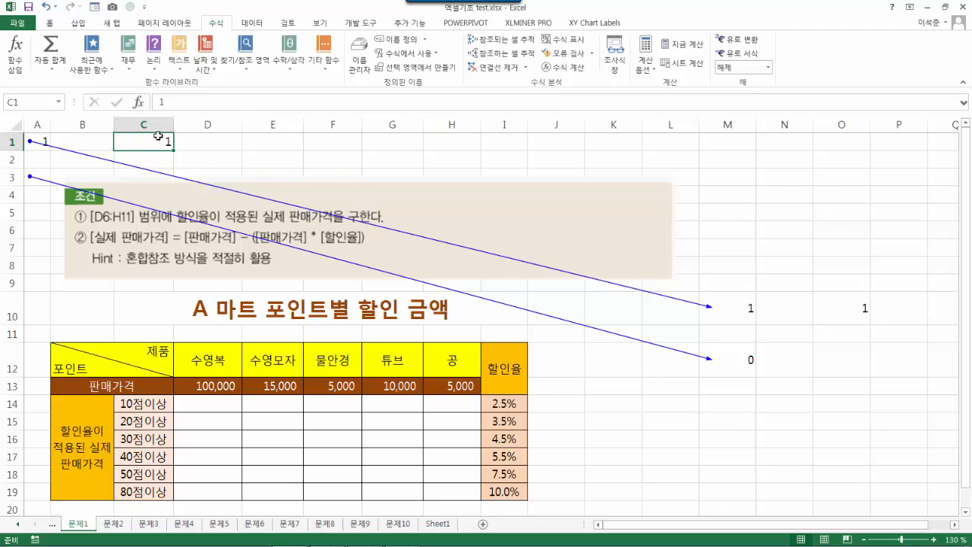
key(Delete)
click(838, 310)
click(501, 39)
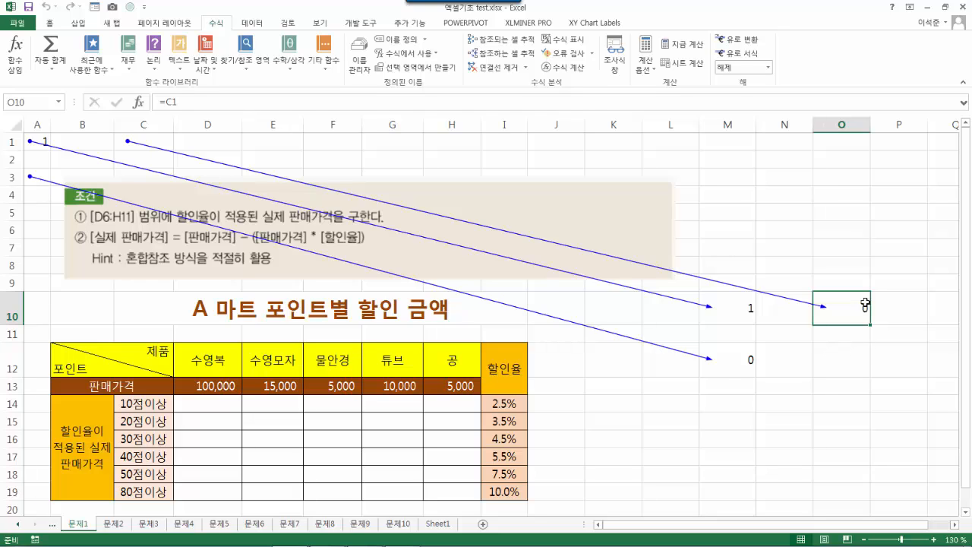
- Remove the trace arrows and clear the M10:O12 test formulas and A1's value
click(497, 66)
drag(735, 309, 841, 380)
key(Delete)
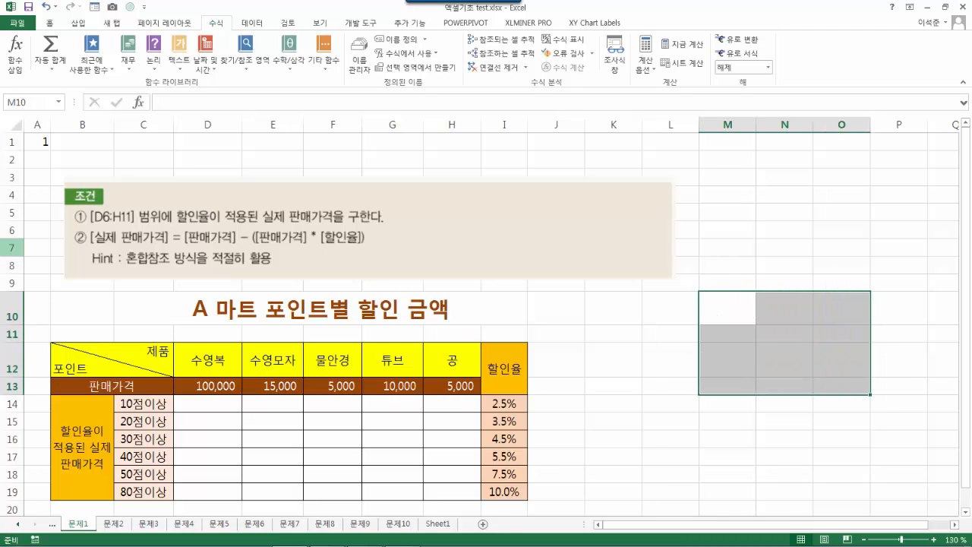
click(32, 140)
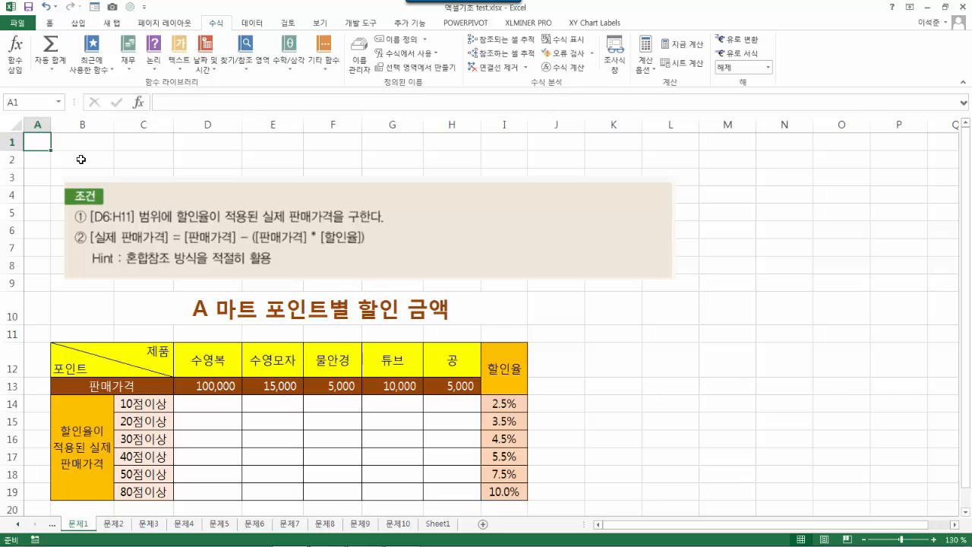
click(762, 365)
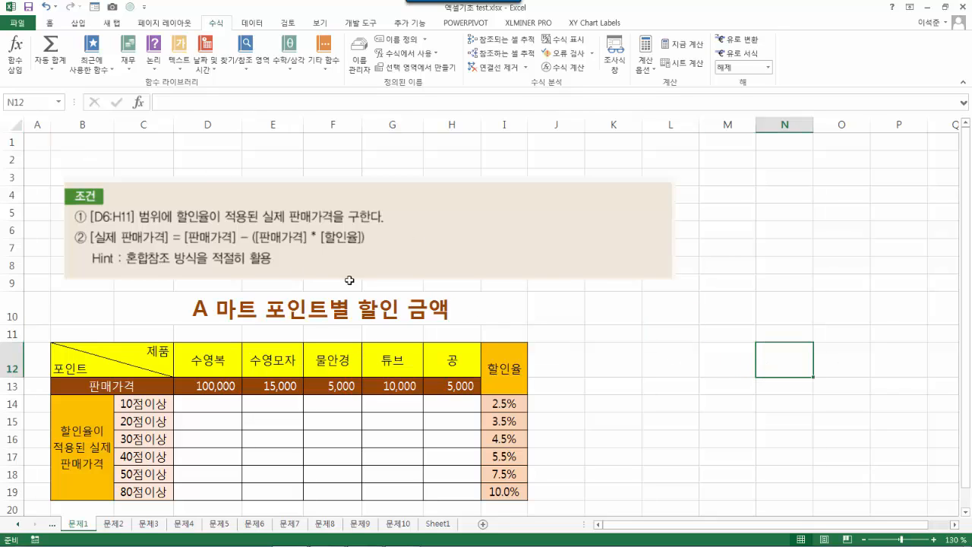
- Enter =A1 in M10 and the value 1 in A1
click(721, 310)
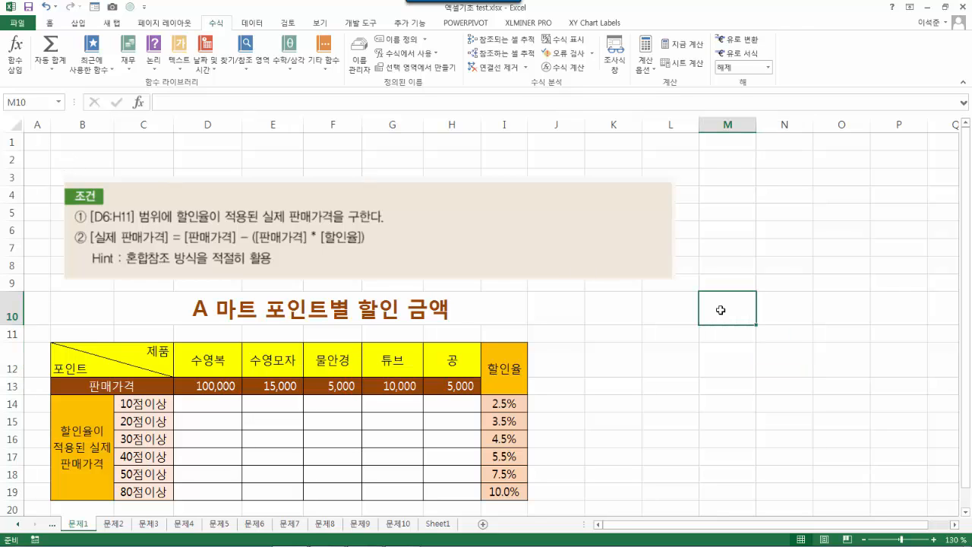
text(=)
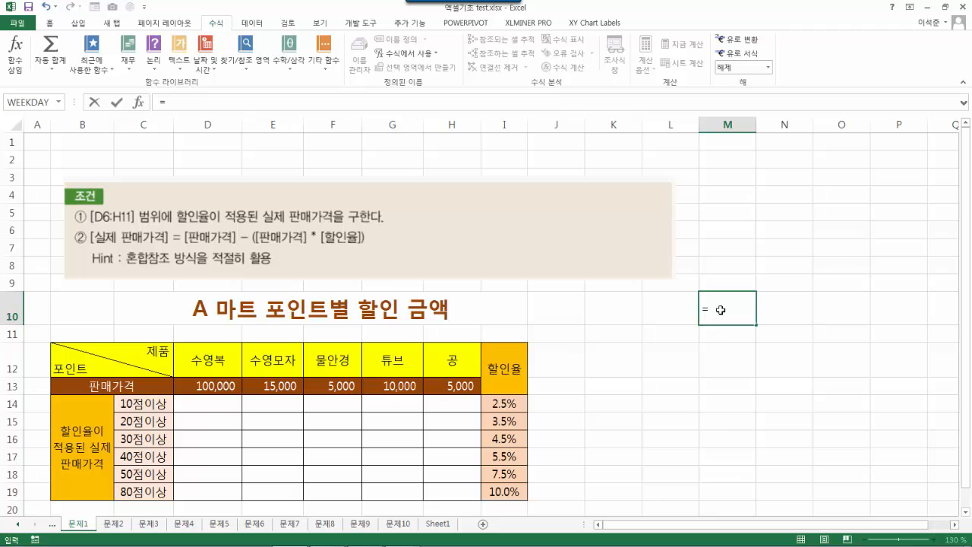
text(A1)
key(Return)
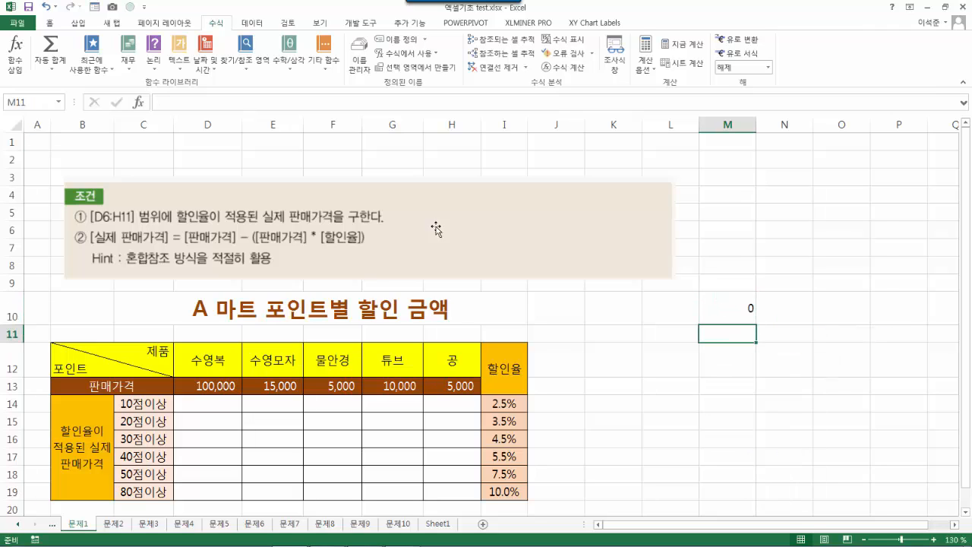
click(33, 139)
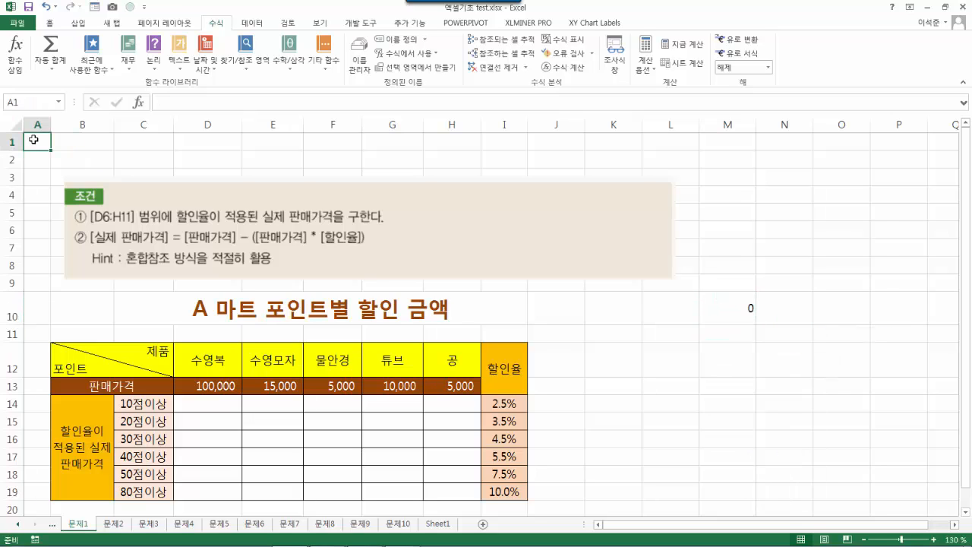
text(1)
key(Return)
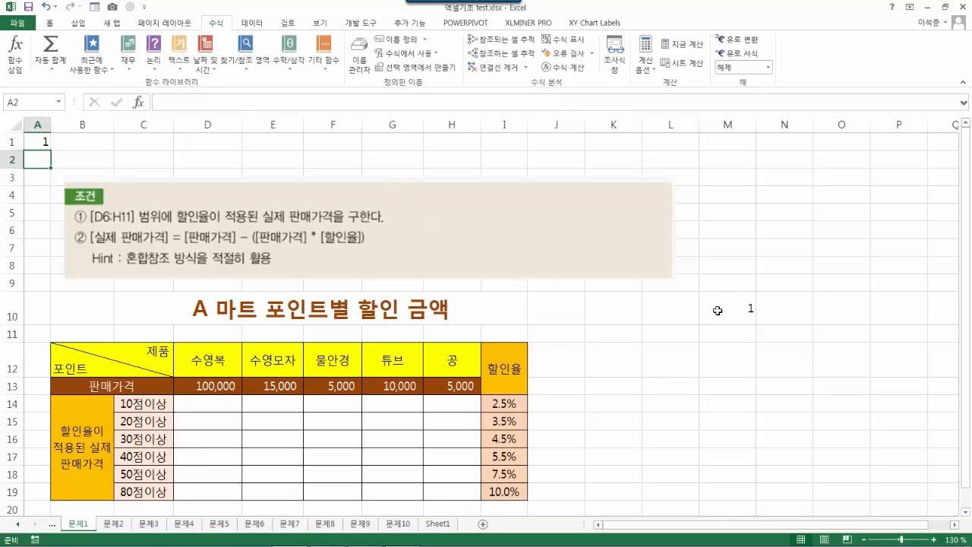
- Convert M10's reference to the absolute =$A$1 with F4
click(721, 309)
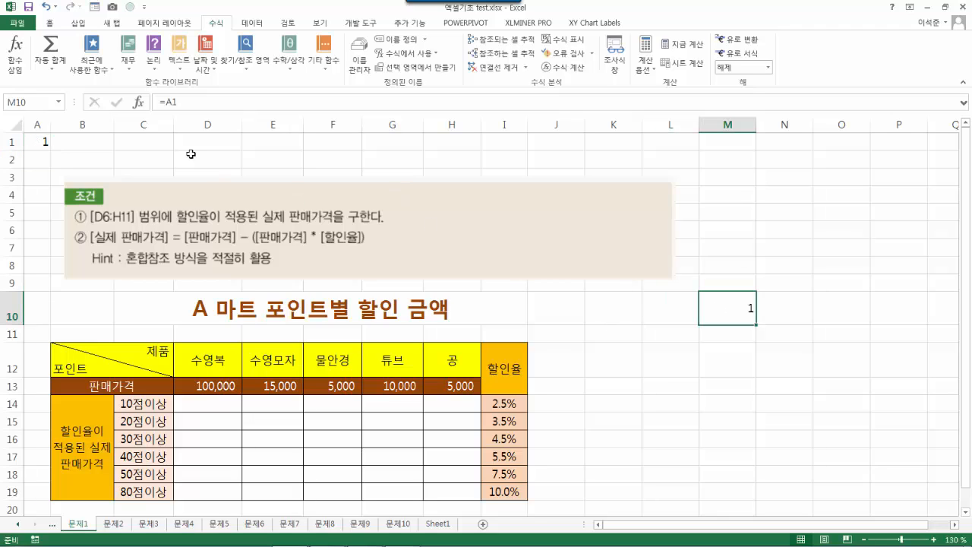
click(165, 102)
drag(173, 101, 179, 101)
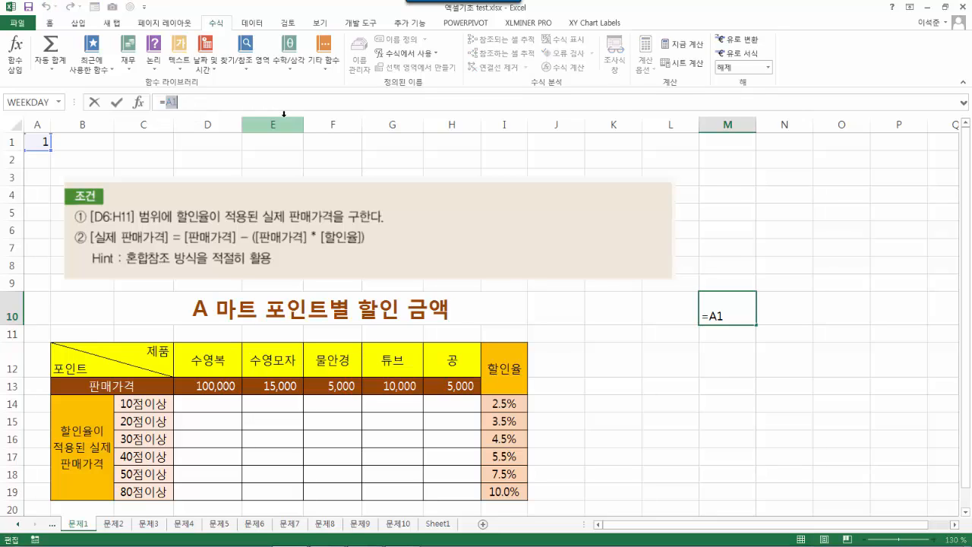
key(F4)
key(Return)
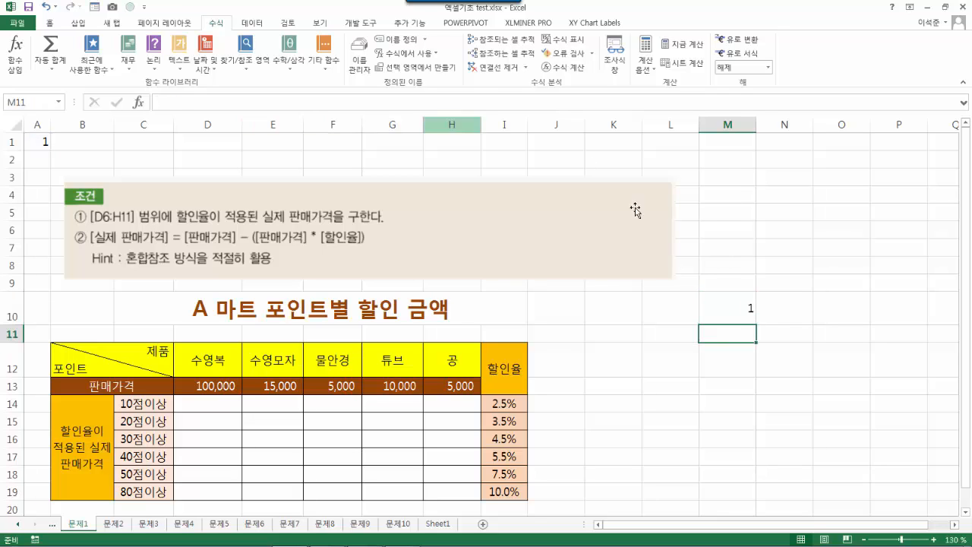
- Copy the absolute =$A$1 formula from M10 into M12 and O10
click(745, 316)
key(ctrl+c)
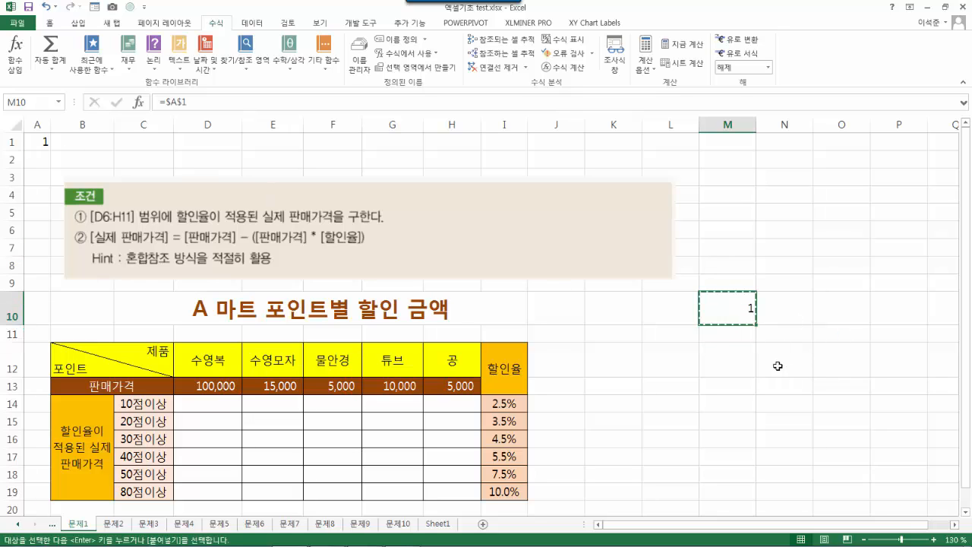
click(742, 369)
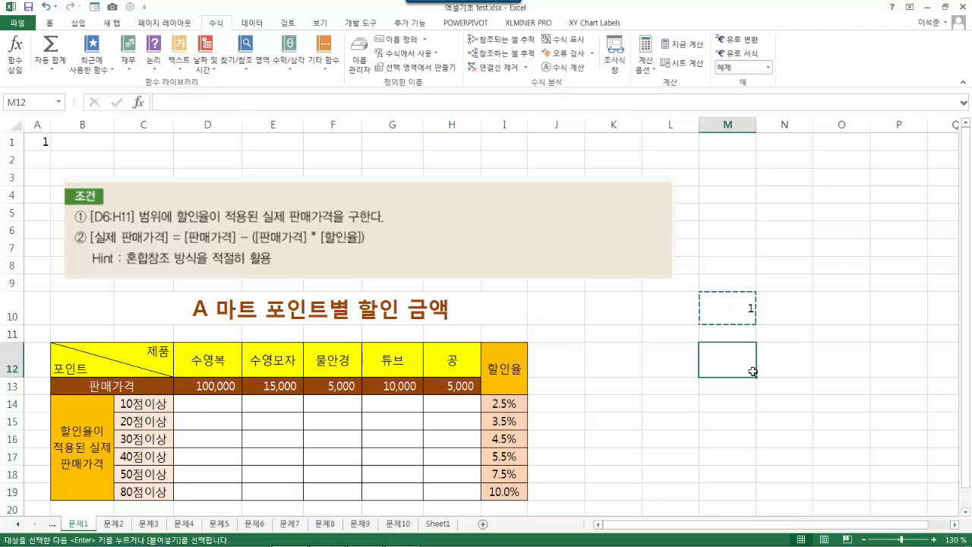
key(ctrl+v)
click(847, 321)
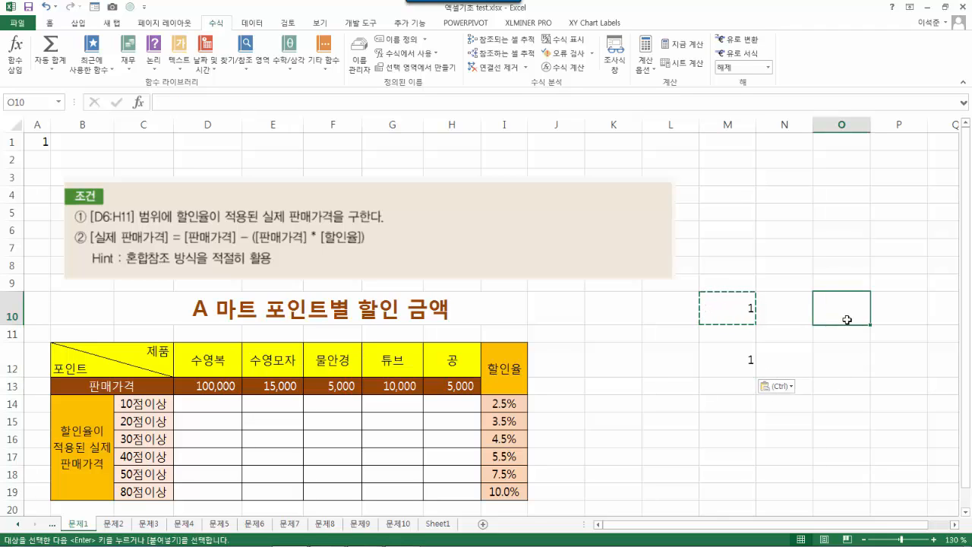
key(ctrl)
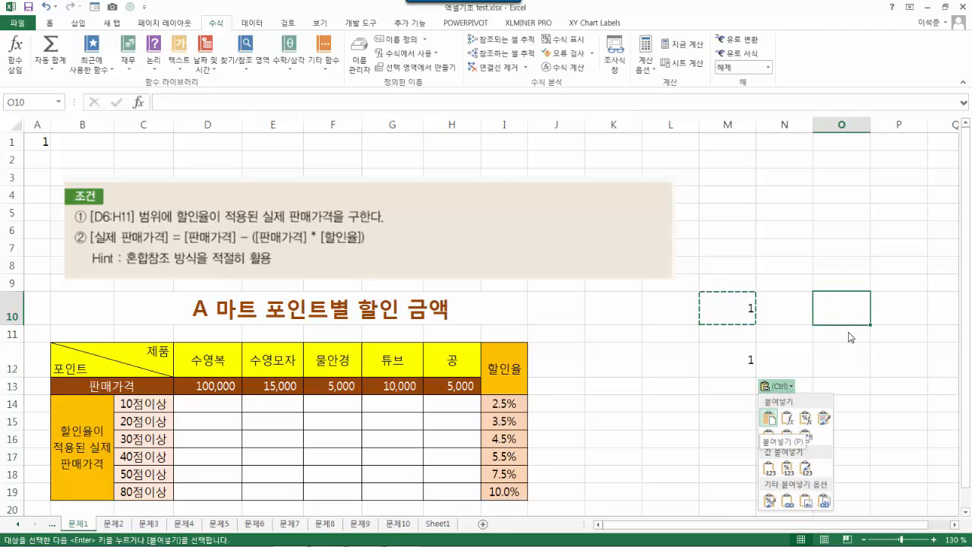
click(845, 311)
key(ctrl+v)
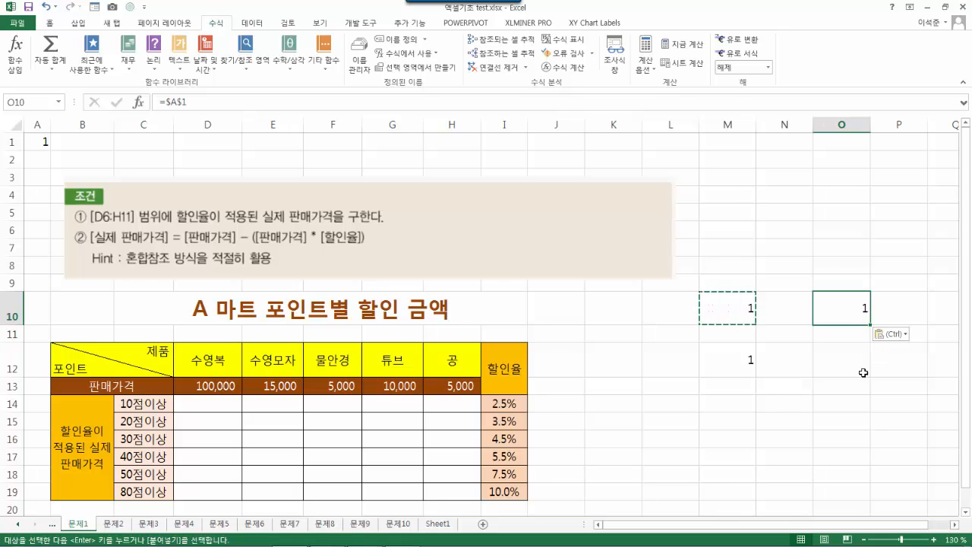
click(863, 373)
key(Escape)
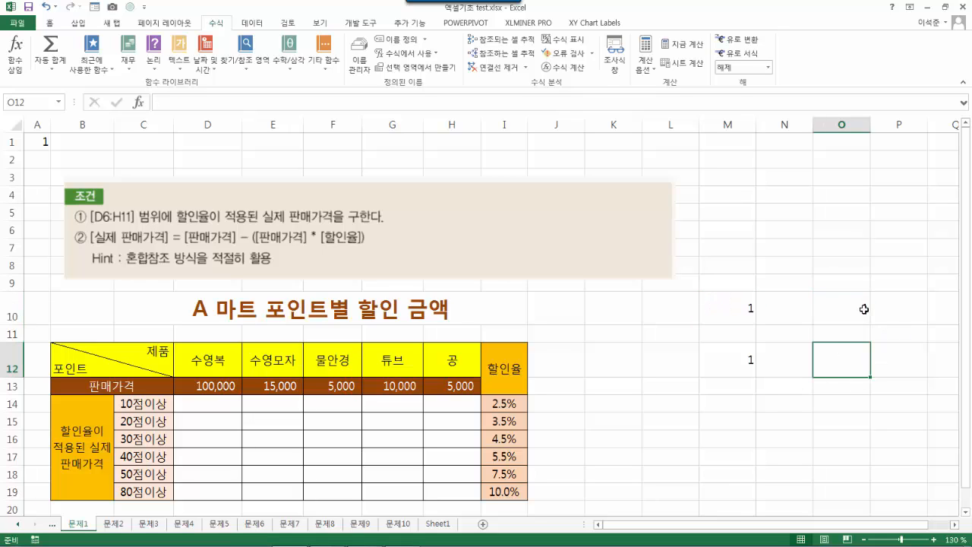
click(864, 309)
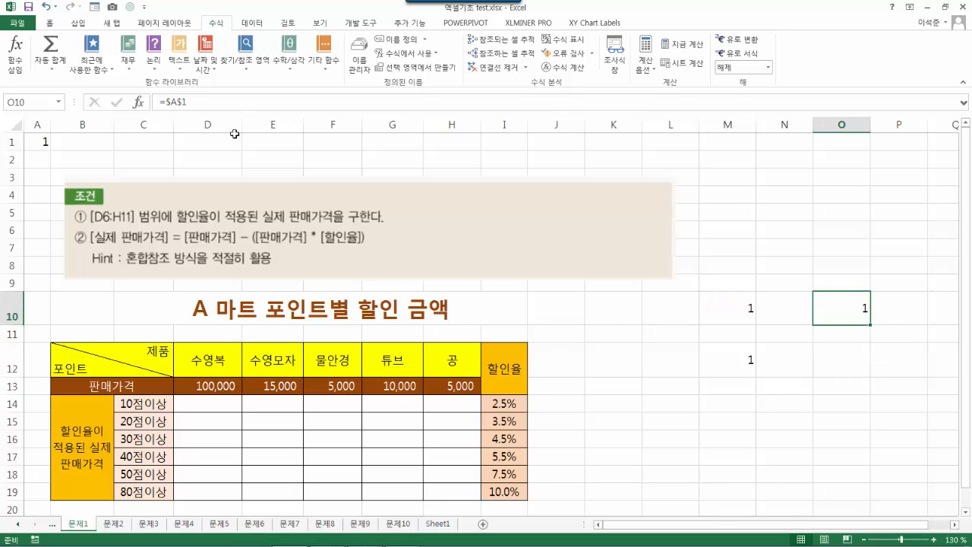
- Trace precedents of M10, O10 and M12 back to A1, then clear M10:O12
click(727, 355)
click(728, 309)
click(828, 302)
click(737, 317)
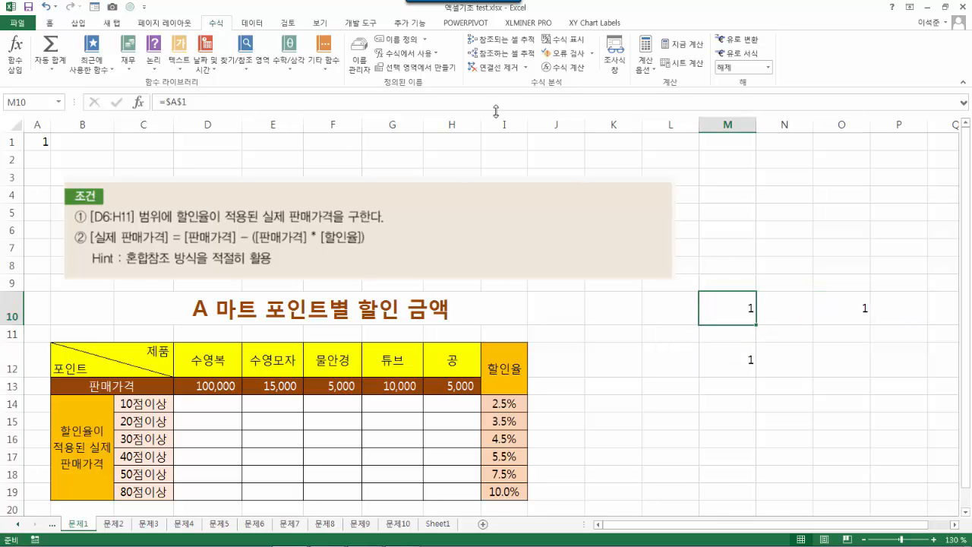
click(501, 39)
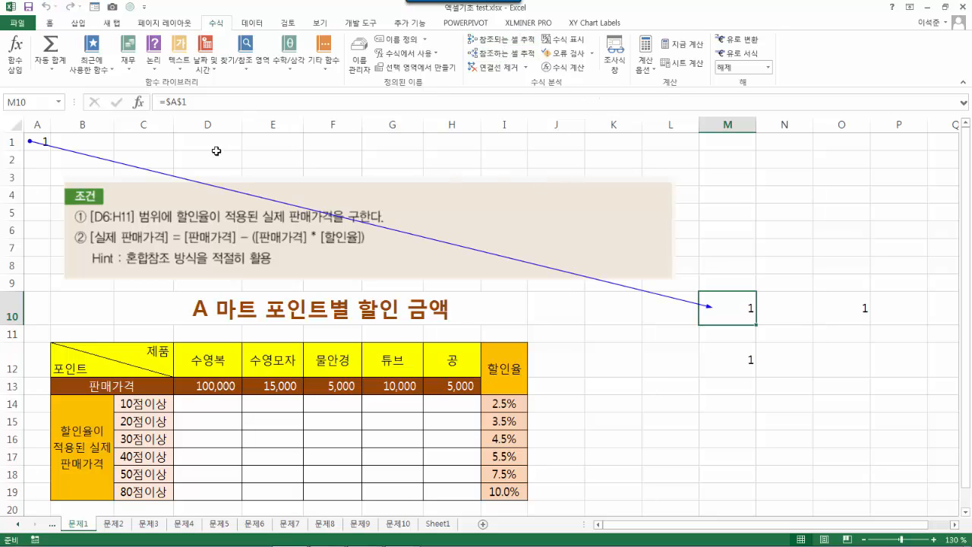
click(863, 314)
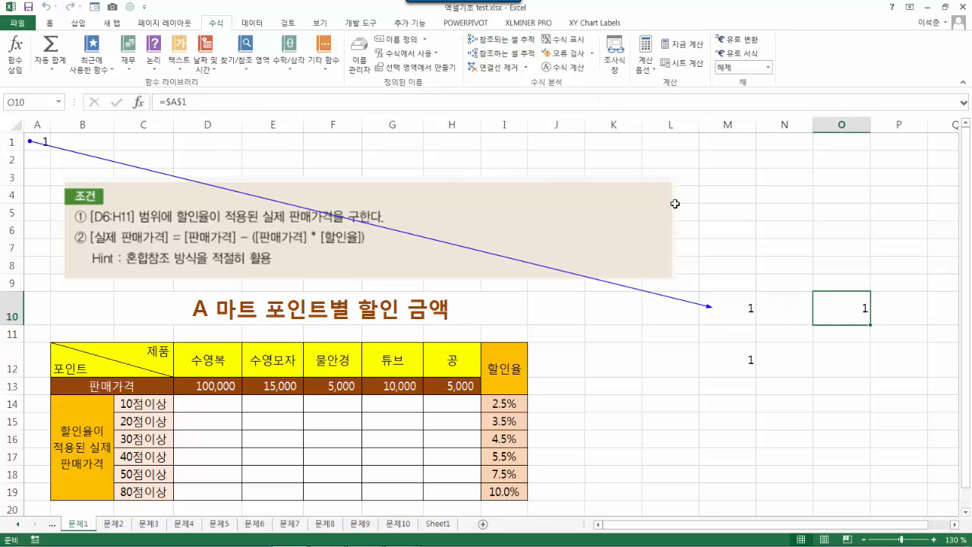
click(501, 39)
click(726, 361)
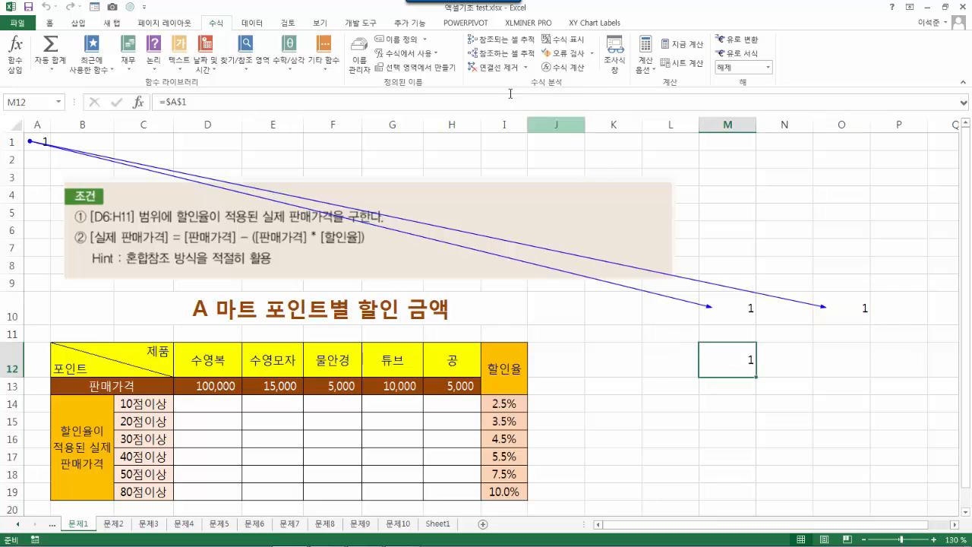
click(494, 40)
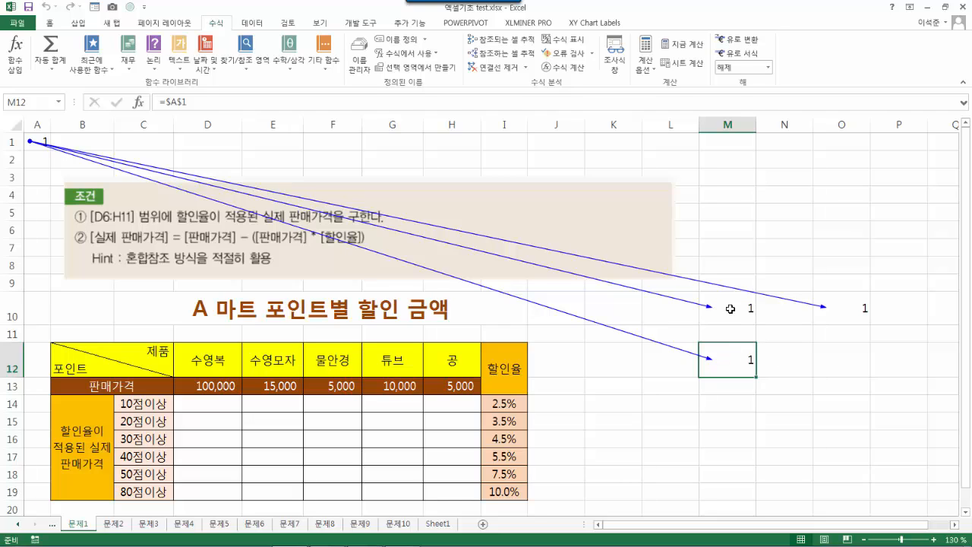
drag(729, 308, 850, 369)
key(Delete)
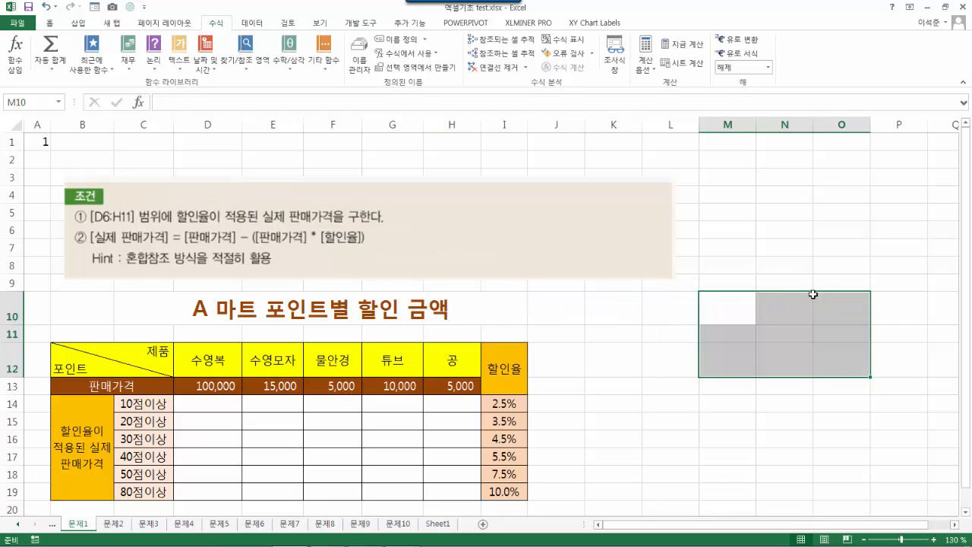
- Enter =A1 in N10 and change it to the column-locked =$A1
click(815, 332)
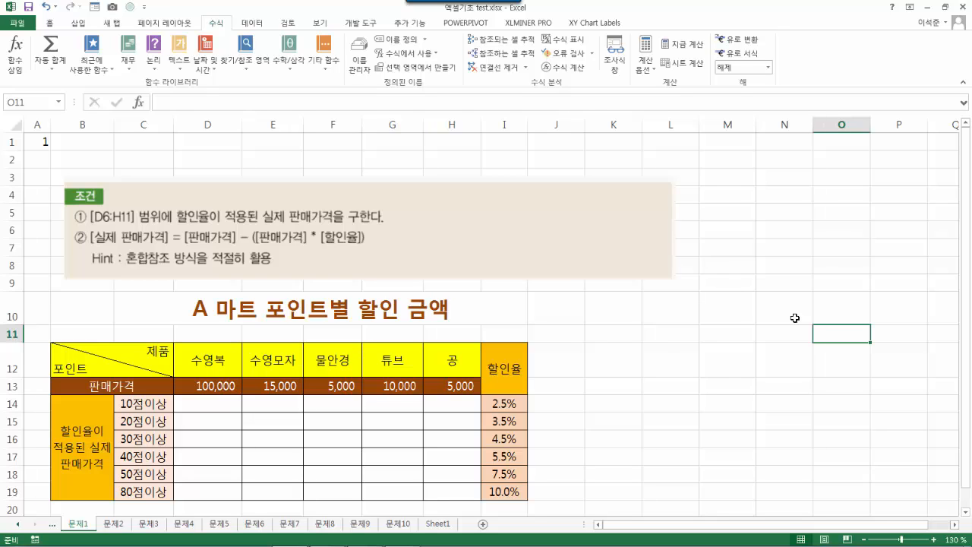
click(775, 316)
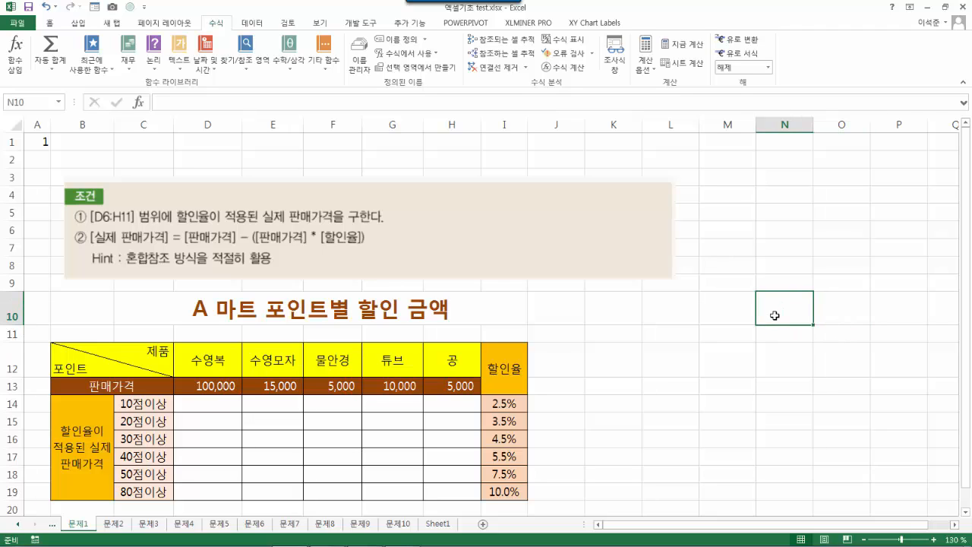
text(=)
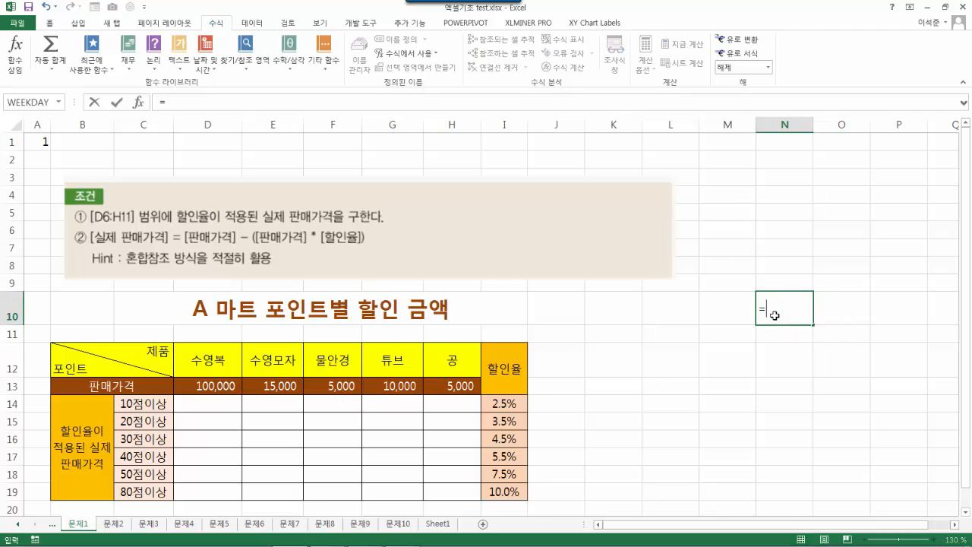
text(a1)
key(Return)
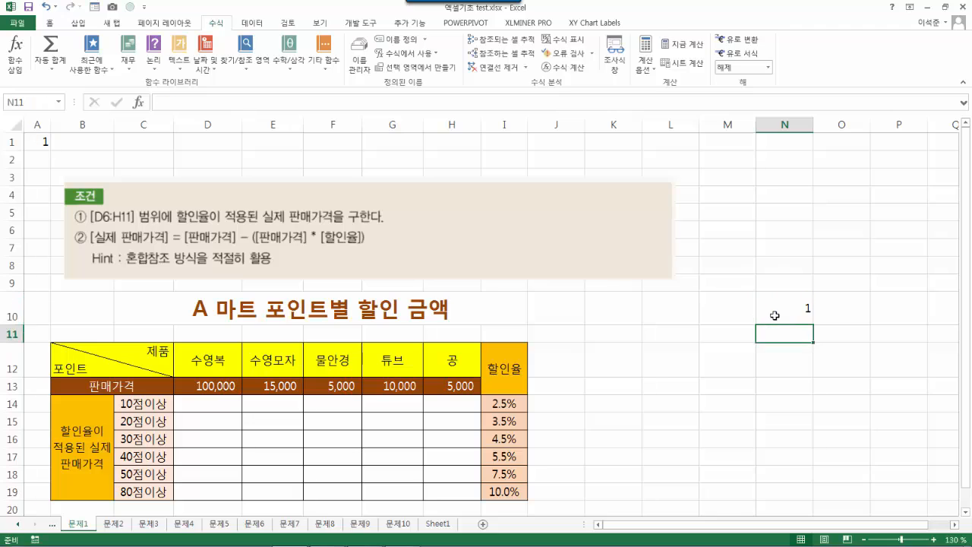
click(774, 315)
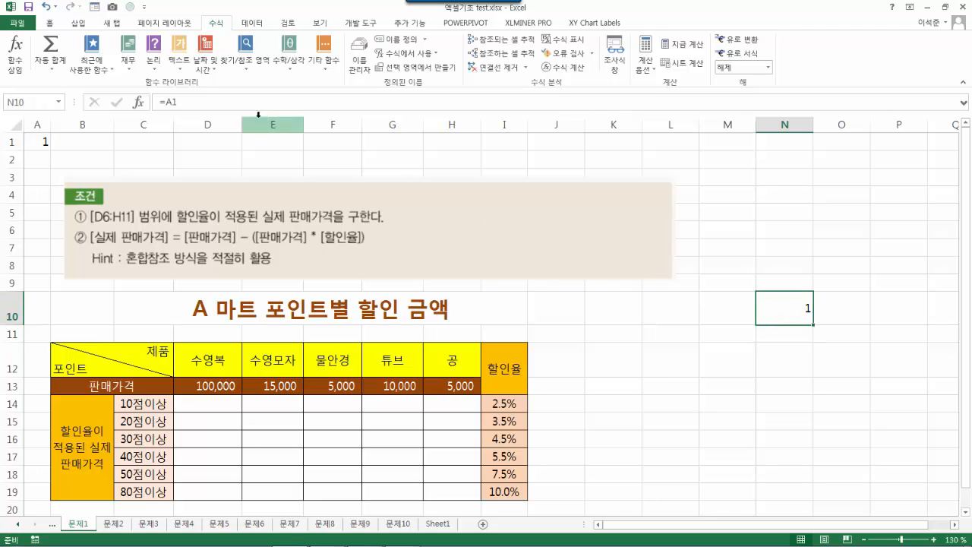
click(169, 102)
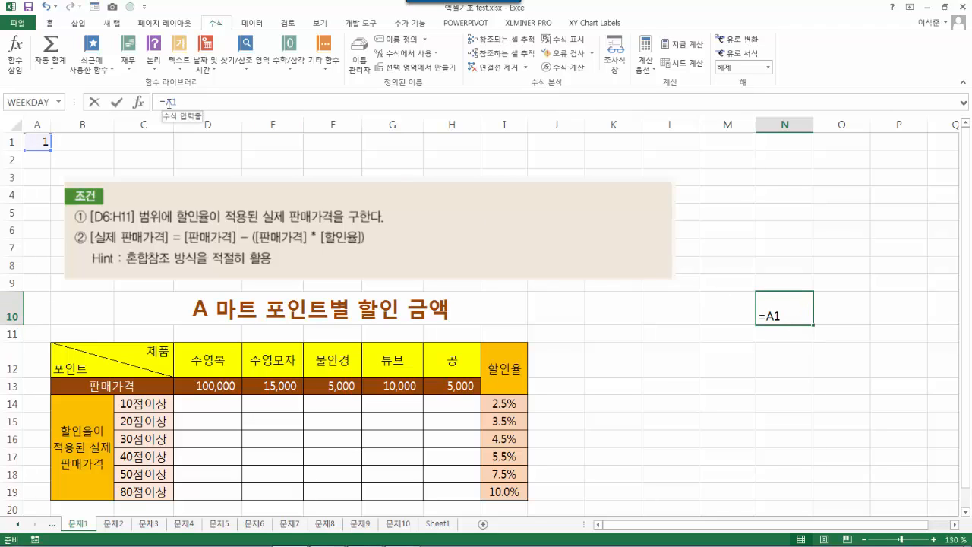
key(F4)
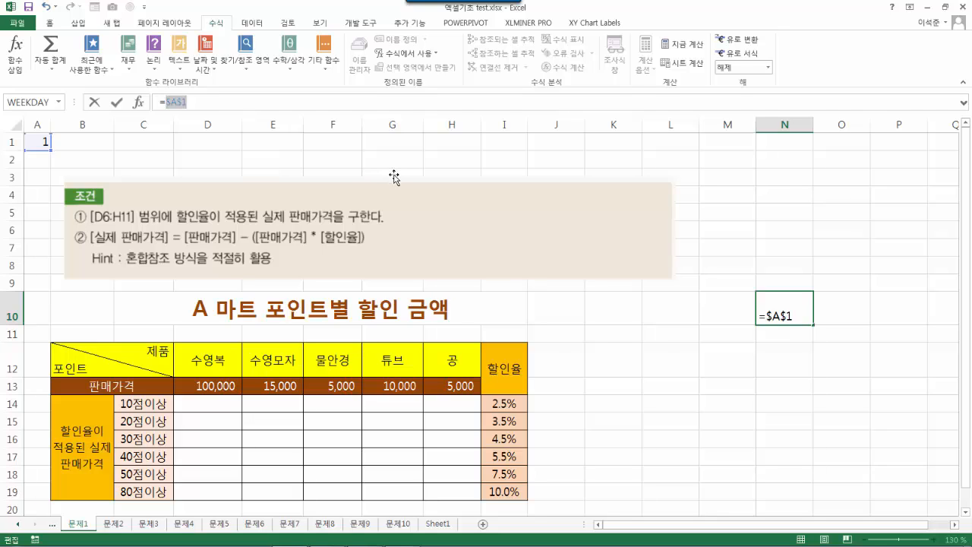
key(F4)
key(Return)
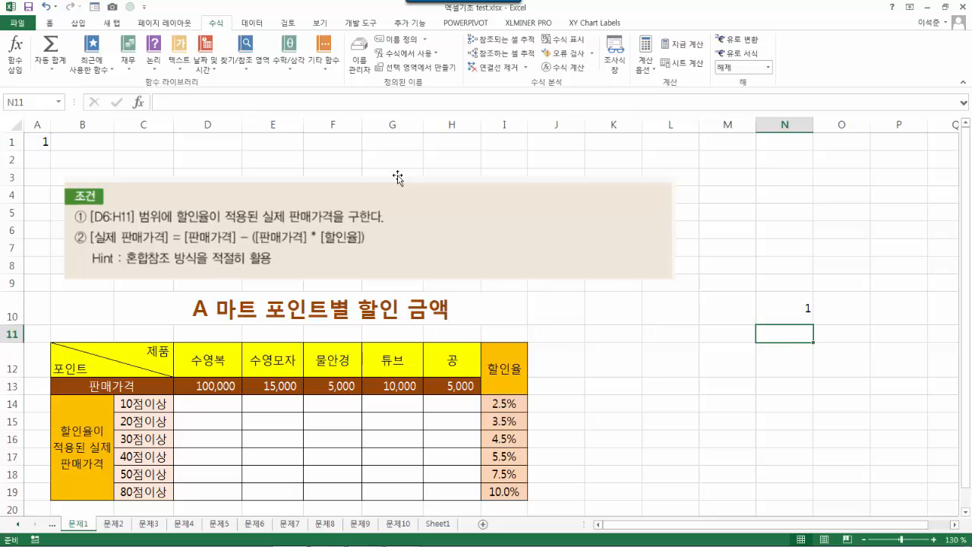
- Copy N10's =$A1 into P10 and N12
click(811, 297)
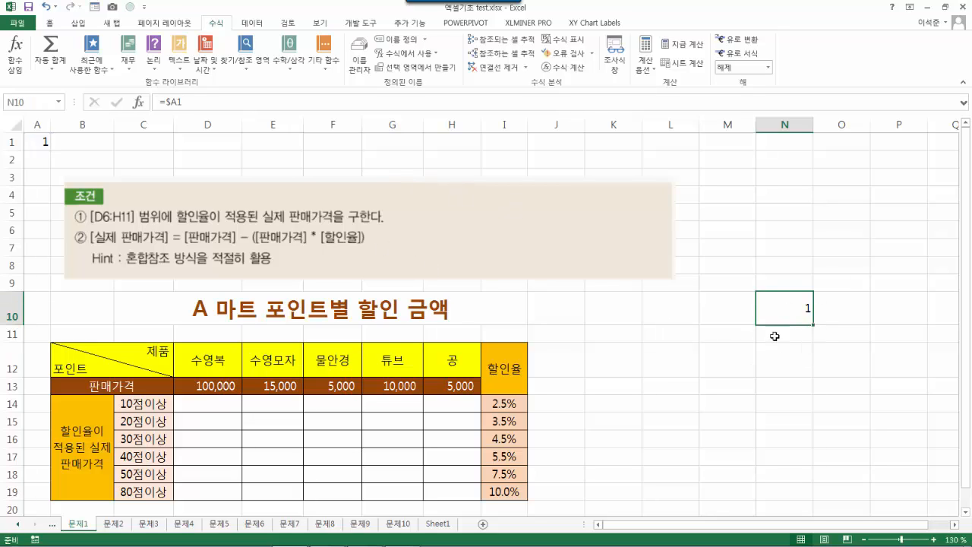
key(ctrl+c)
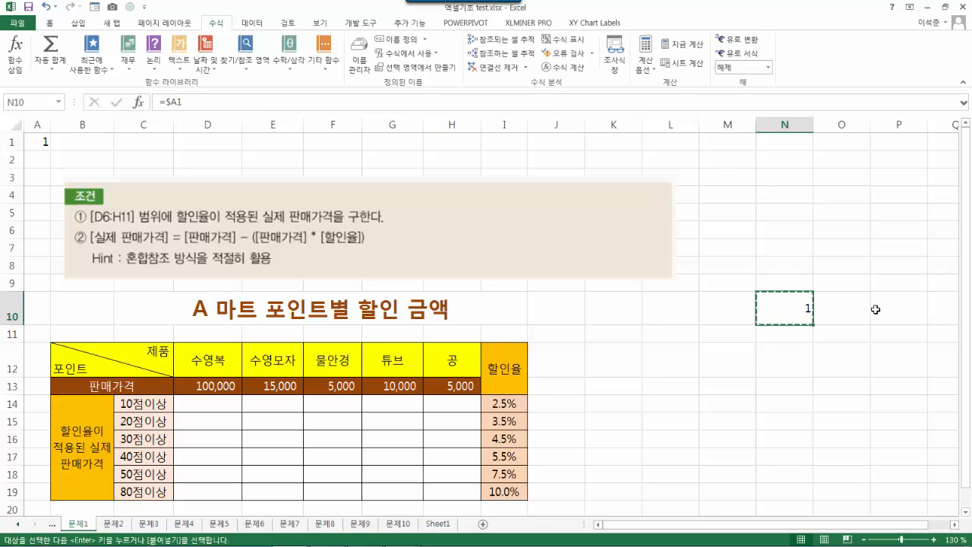
click(903, 308)
key(ctrl+v)
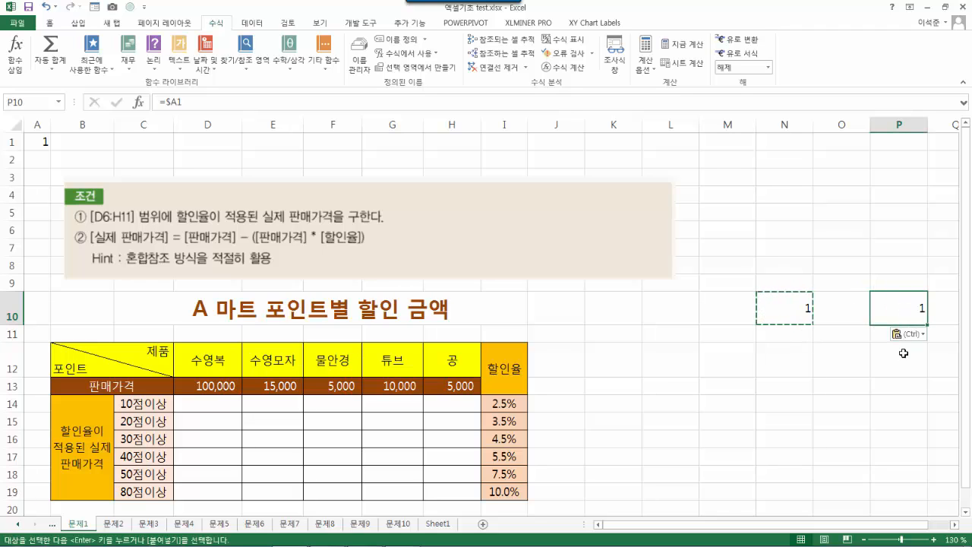
click(792, 372)
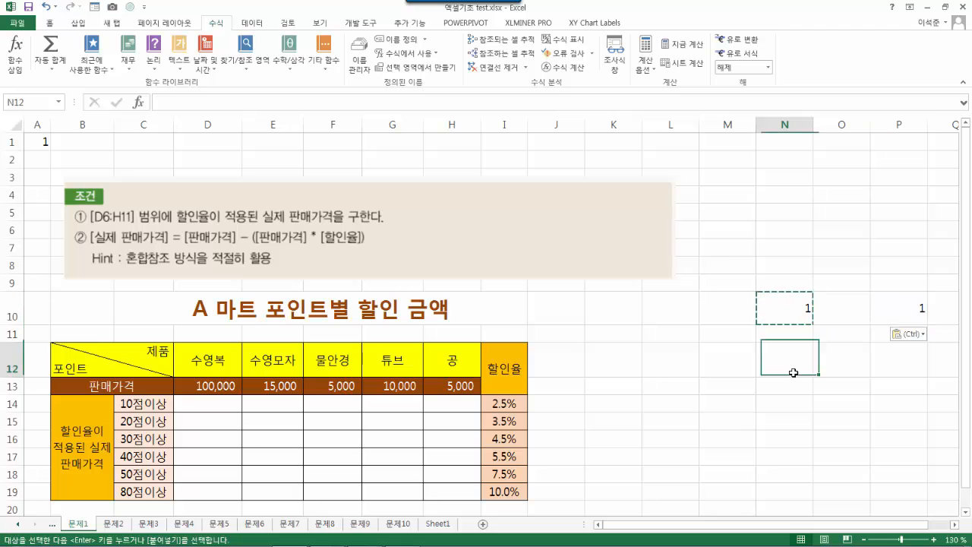
key(ctrl+v)
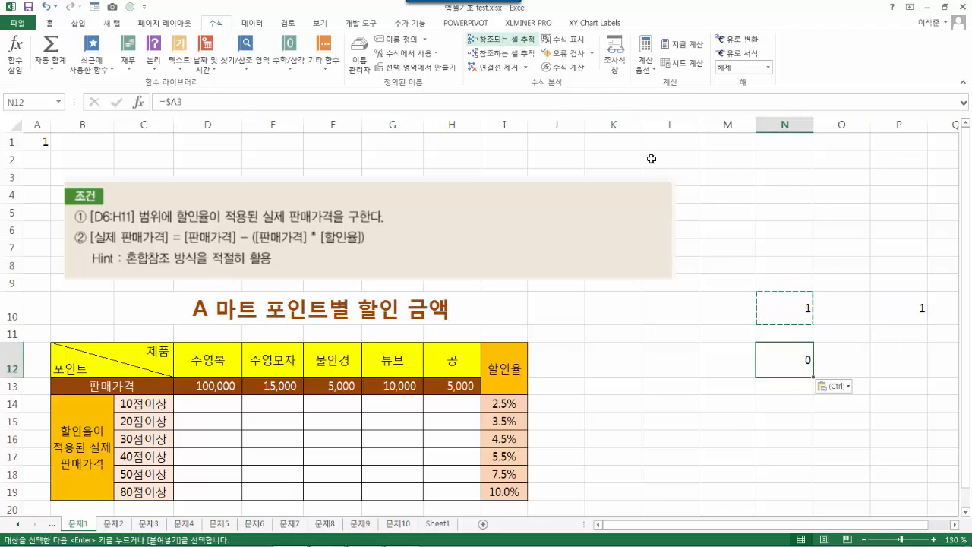
click(778, 308)
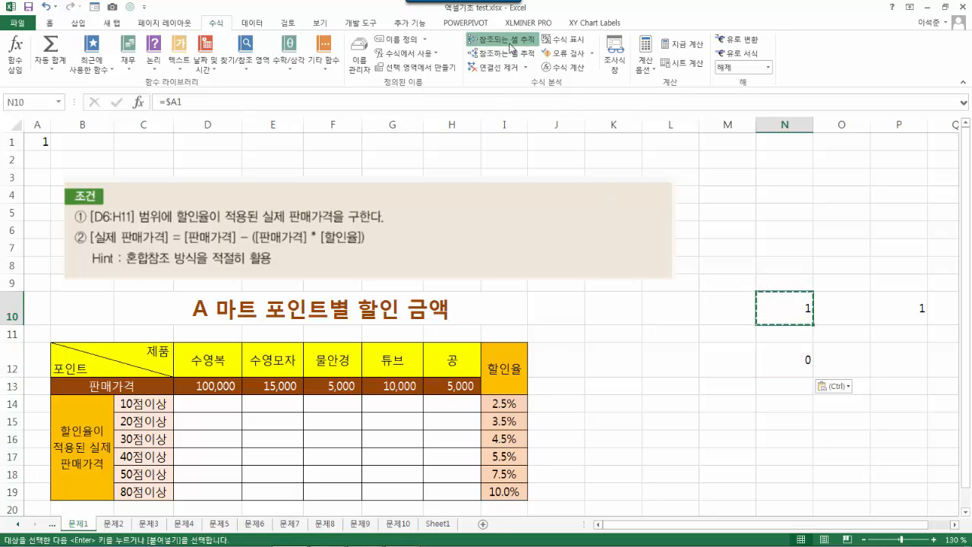
- Trace precedents of N10 and P10 back to A1, and N12 back to A3
click(513, 52)
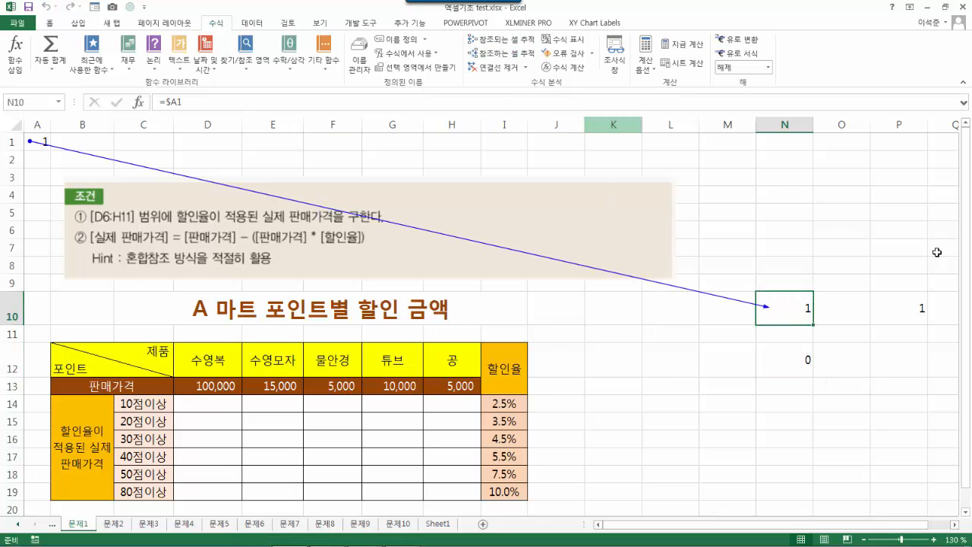
click(920, 303)
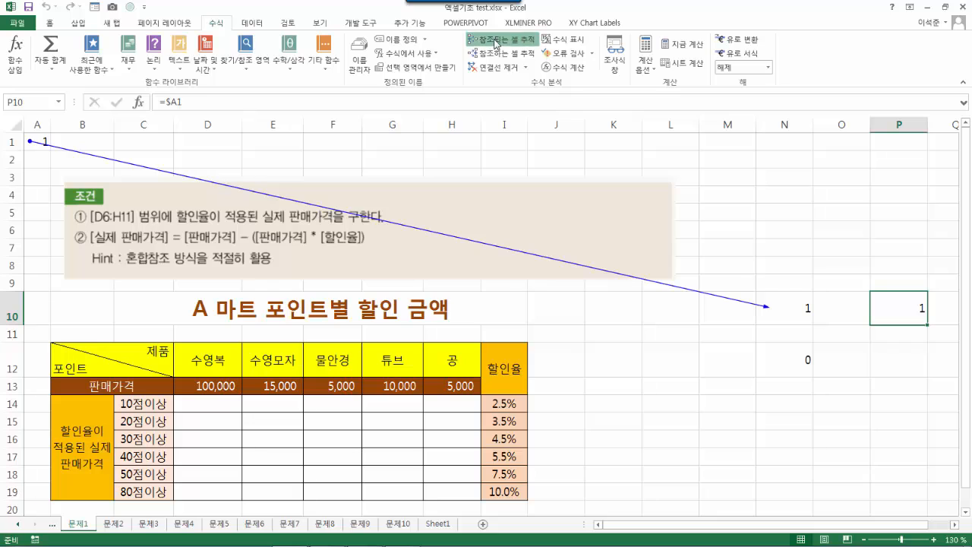
click(495, 43)
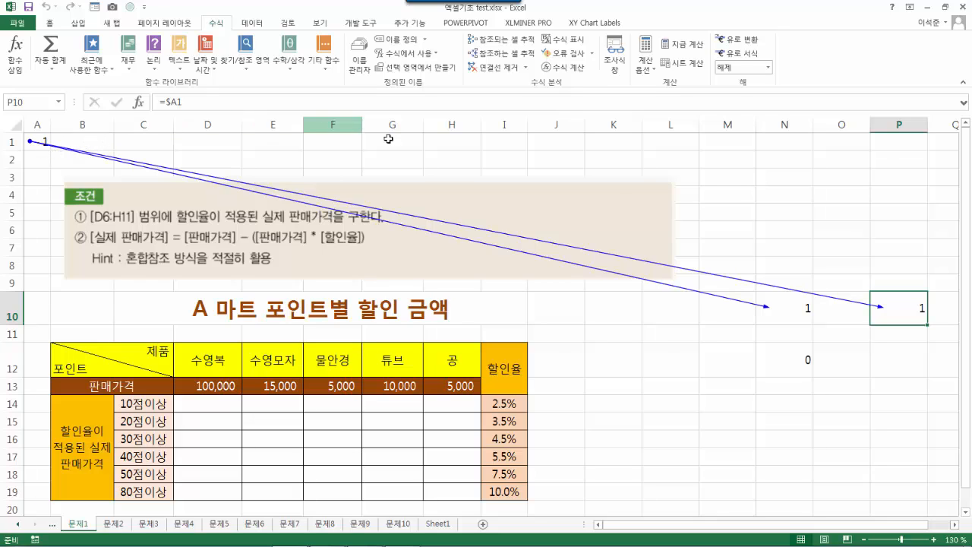
click(783, 360)
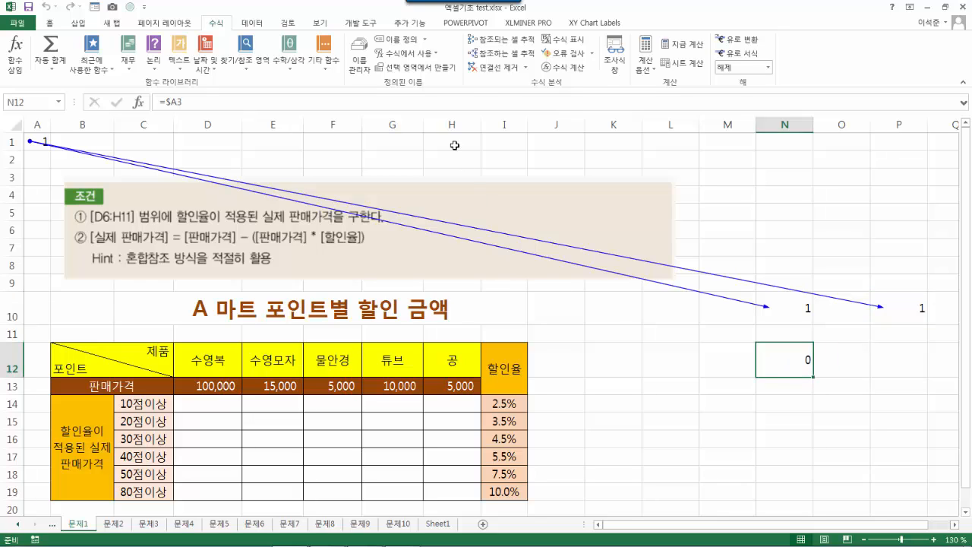
click(501, 39)
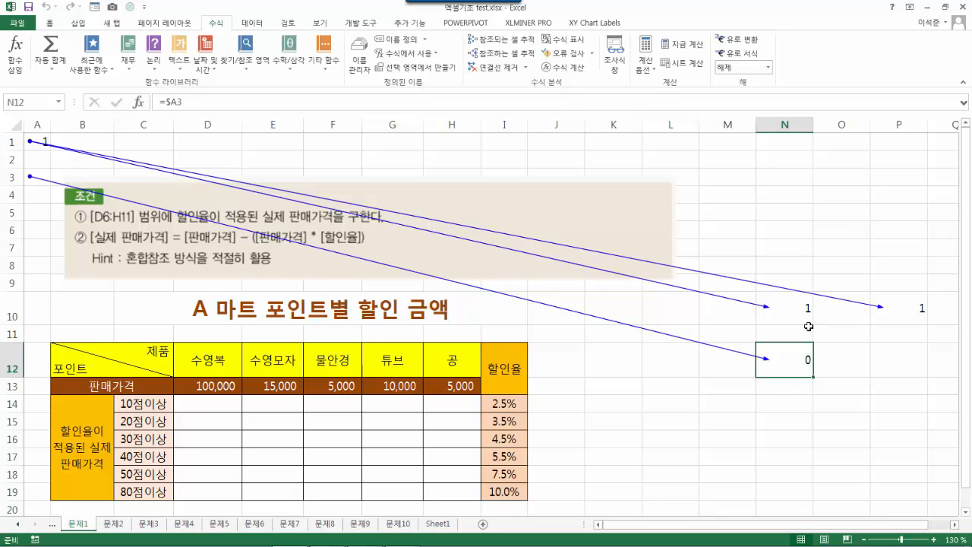
click(781, 193)
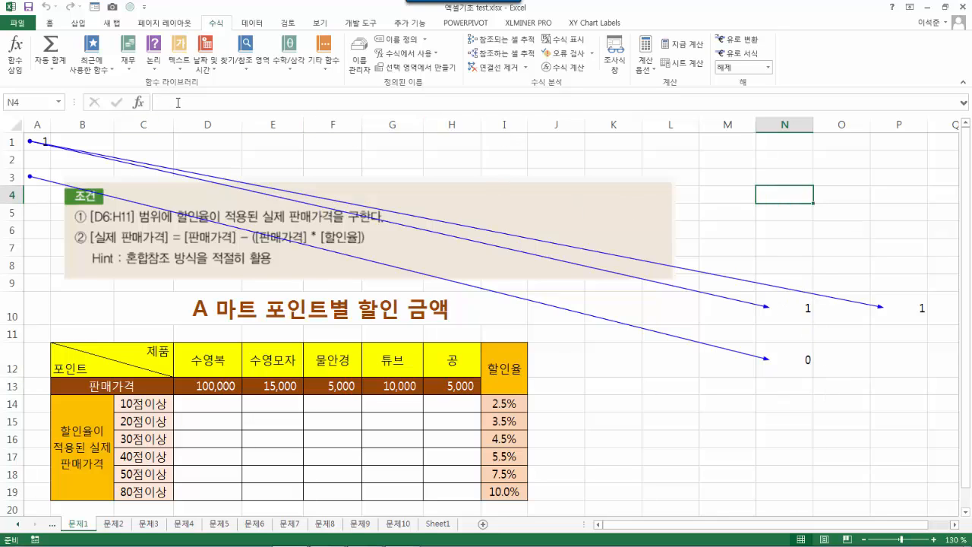
- Enter =A1 in N4 and change it to the row-locked =A$1
text(=a)
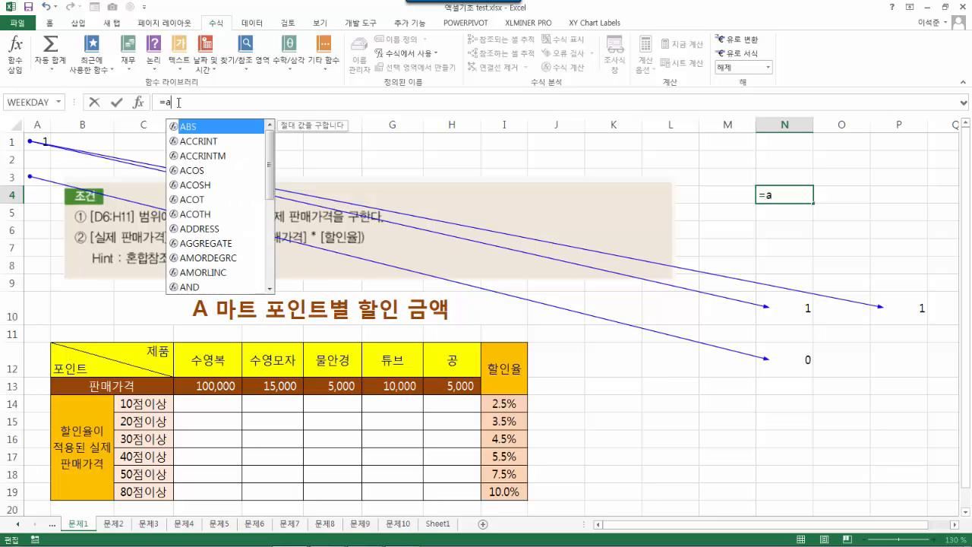
text(1)
key(Return)
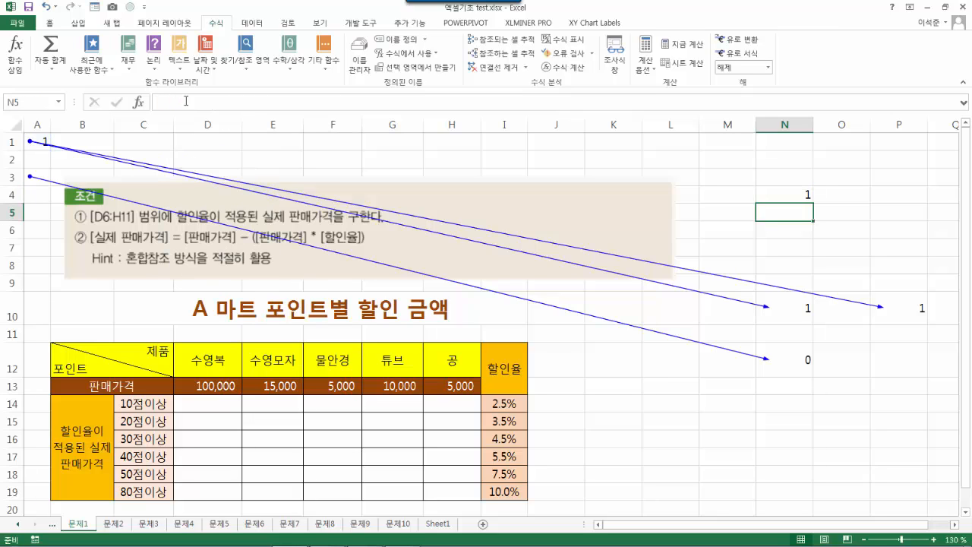
click(787, 191)
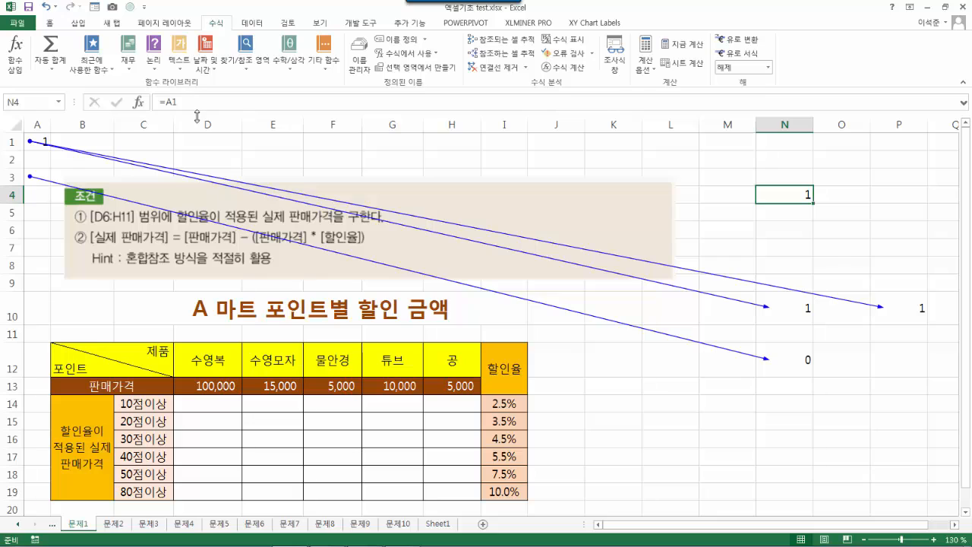
click(169, 101)
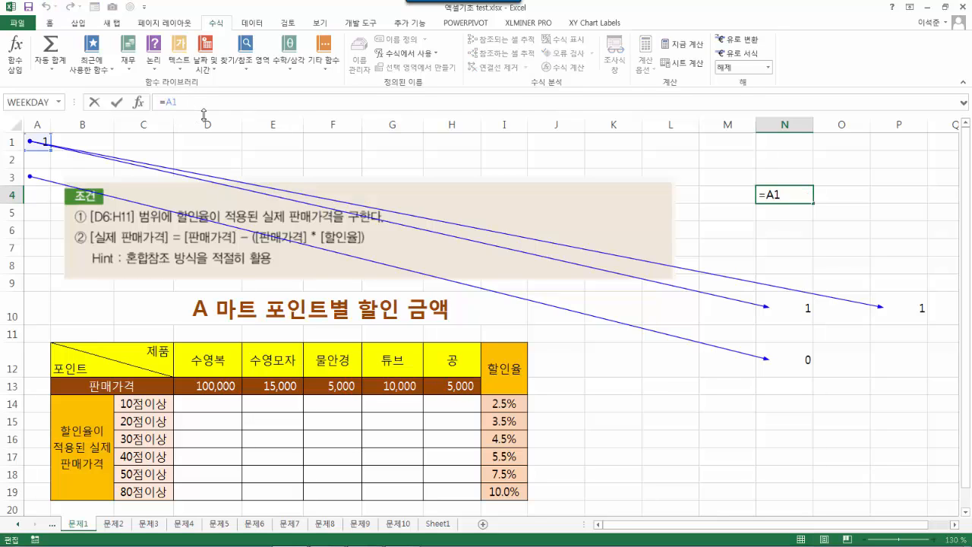
key(F4)
key(F4)
key(Return)
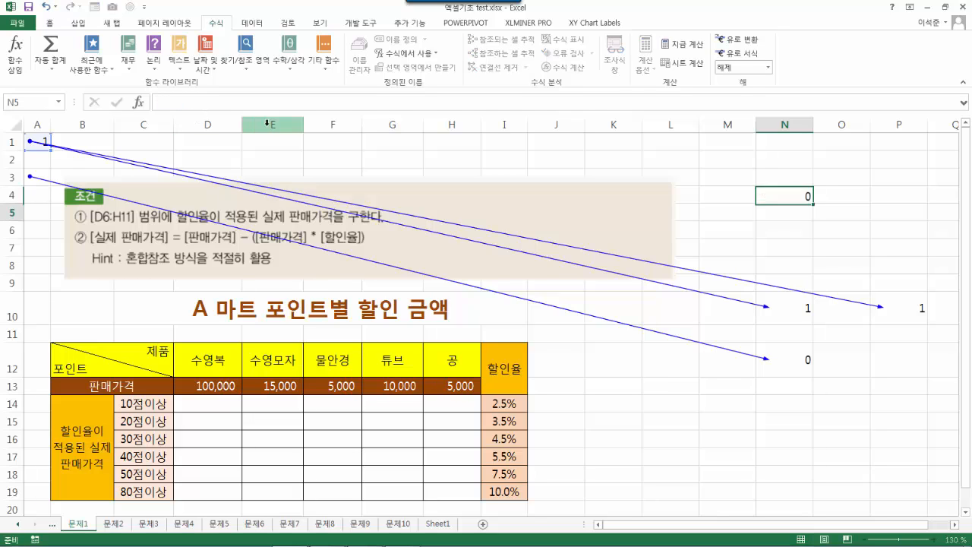
- Copy N4's =A$1 into P4 and N6, which show 0 and 1
click(801, 194)
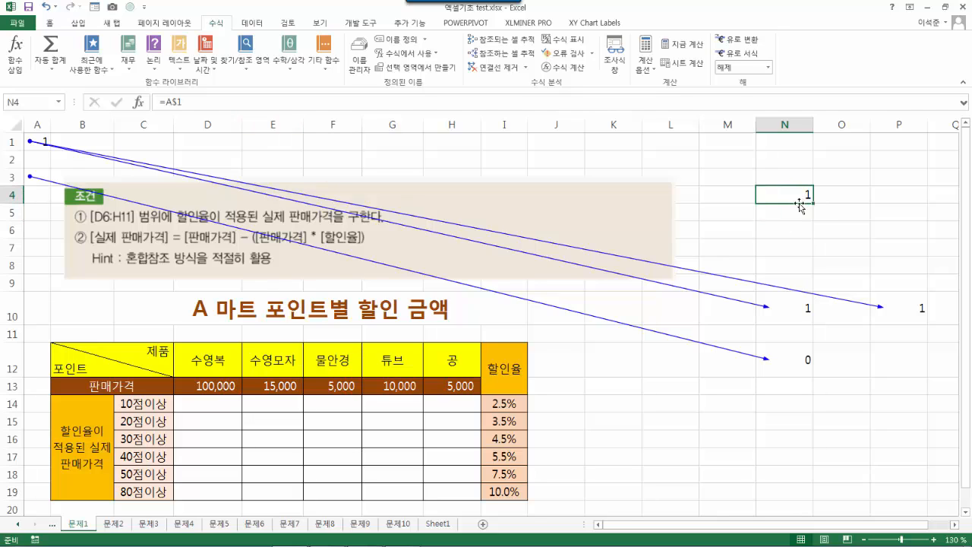
key(ctrl+c)
click(897, 197)
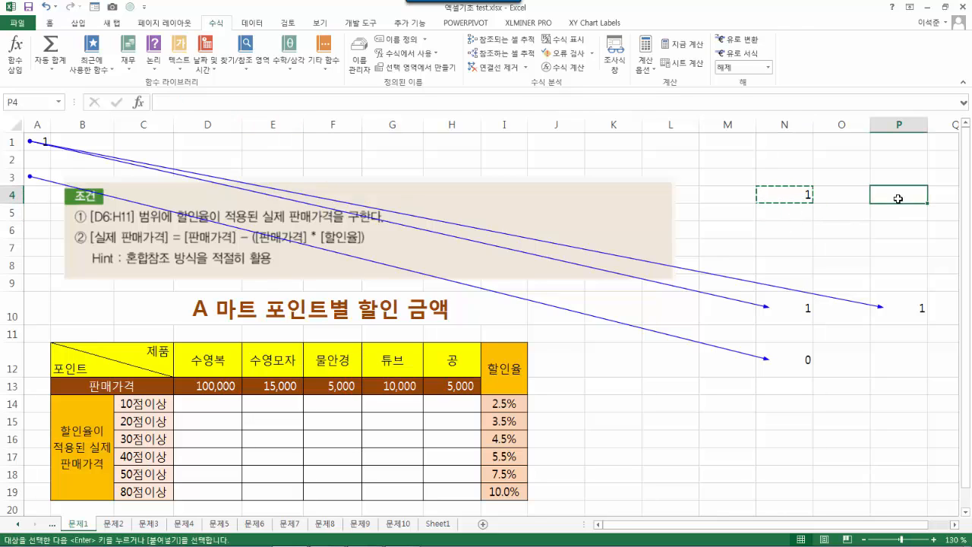
key(ctrl+v)
click(792, 234)
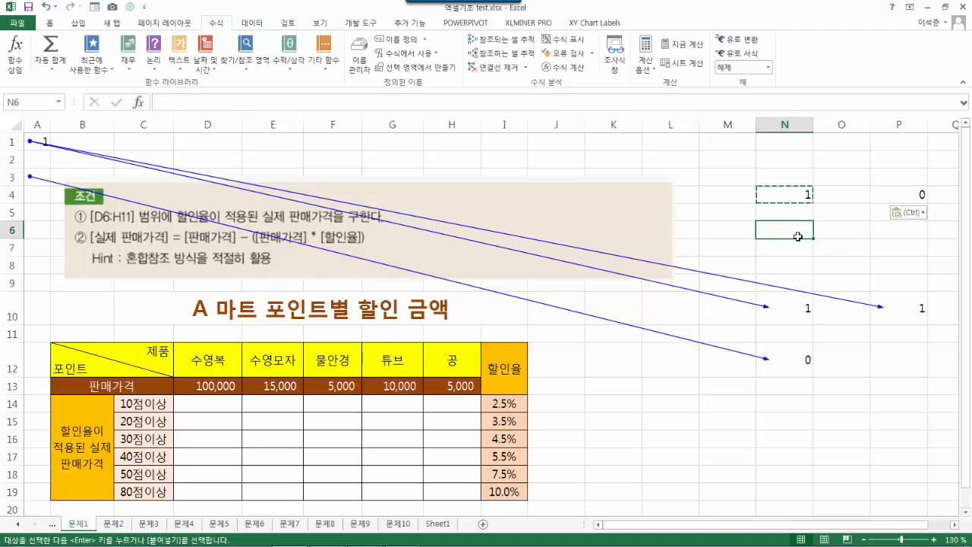
key(ctrl+v)
key(Escape)
drag(788, 197, 911, 231)
drag(801, 308, 917, 364)
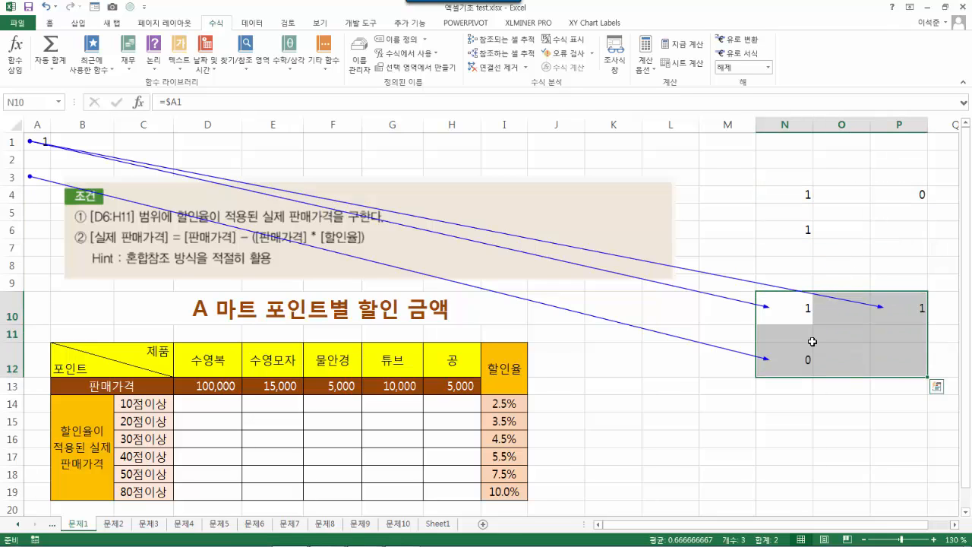
click(911, 420)
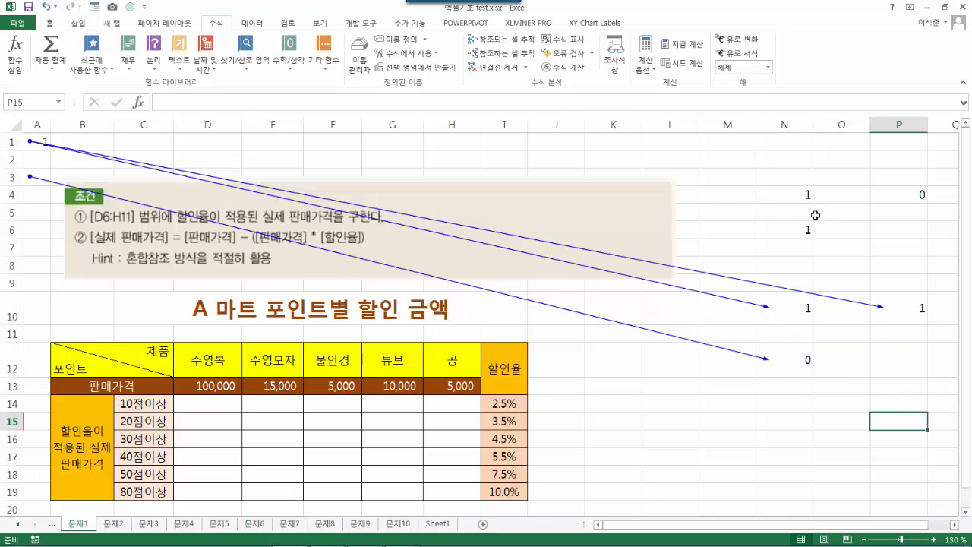
- Clear old arrows, then trace N4 and N6 back to A1 and P4 back to C1
click(514, 69)
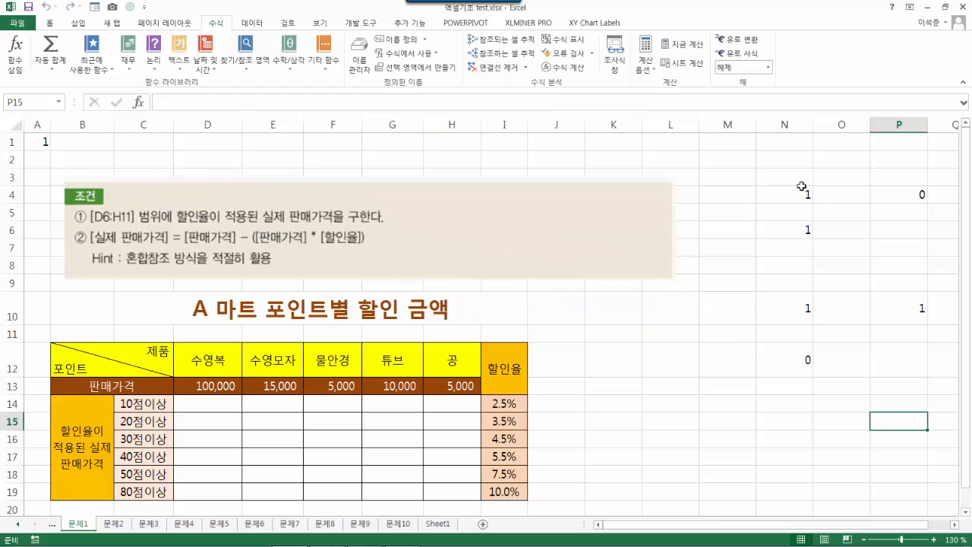
click(806, 191)
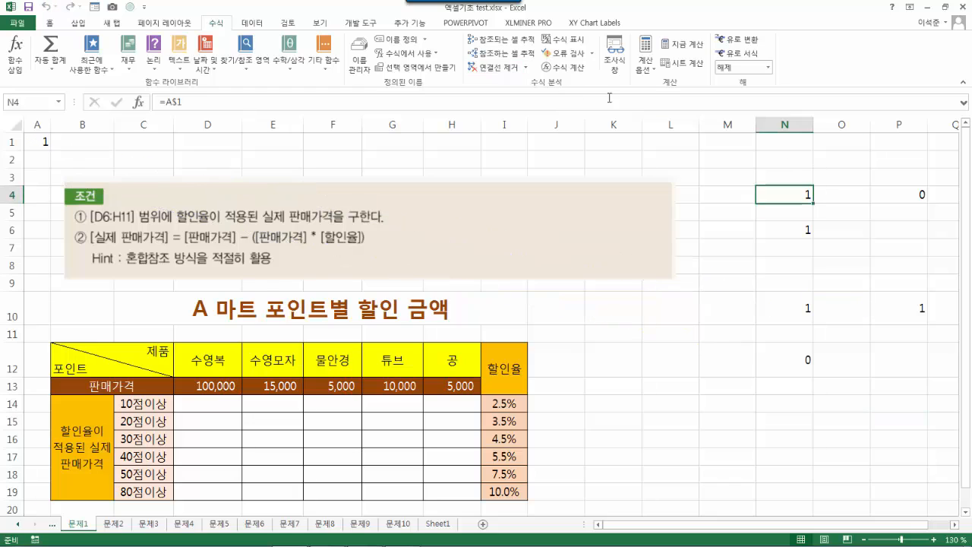
click(505, 39)
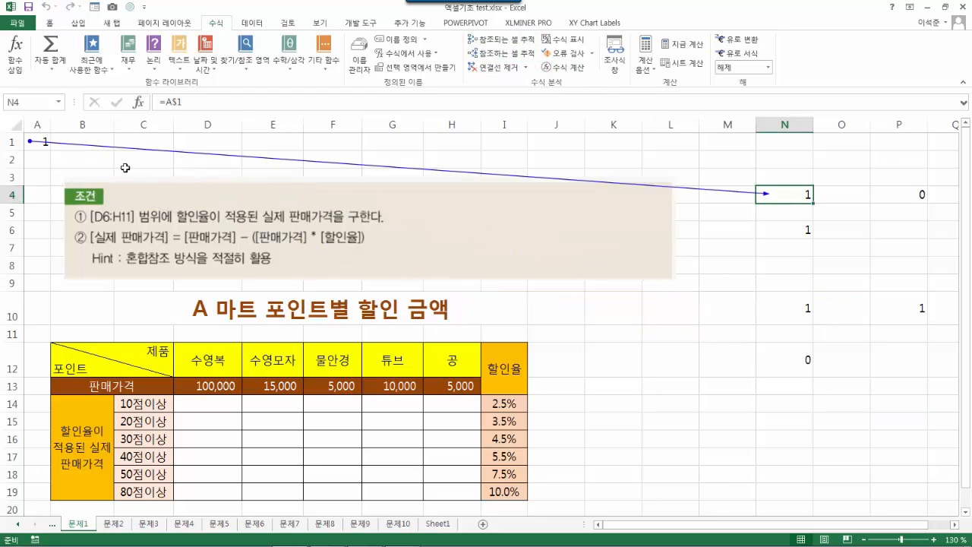
click(908, 196)
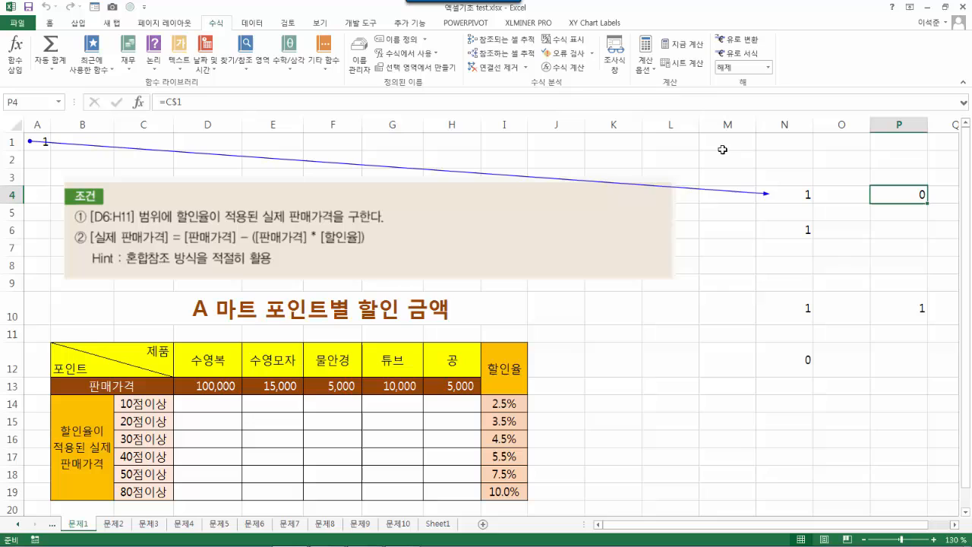
click(505, 39)
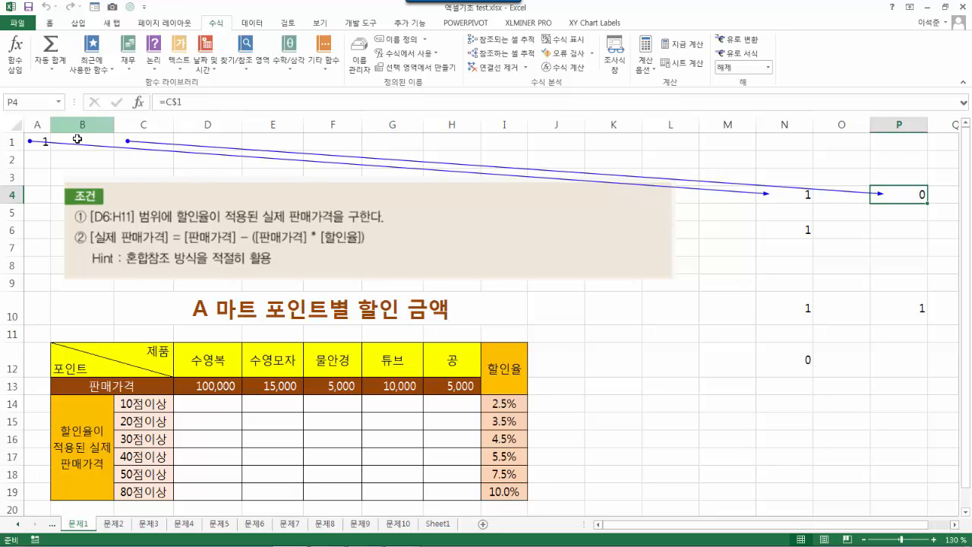
click(805, 229)
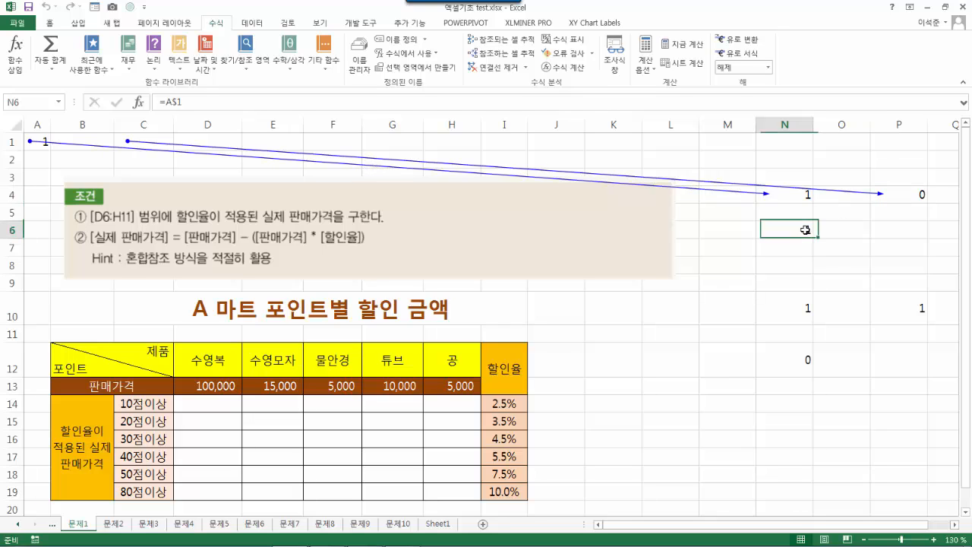
click(522, 47)
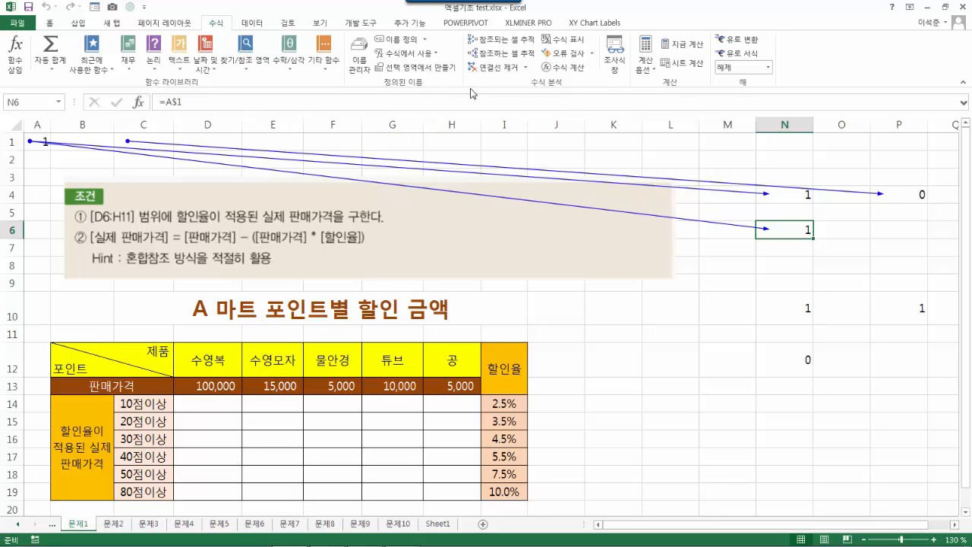
- Remove the trace arrows, delete the practice formulas in N4:P13, and scroll to the discount table
click(495, 69)
drag(803, 190, 903, 373)
key(Delete)
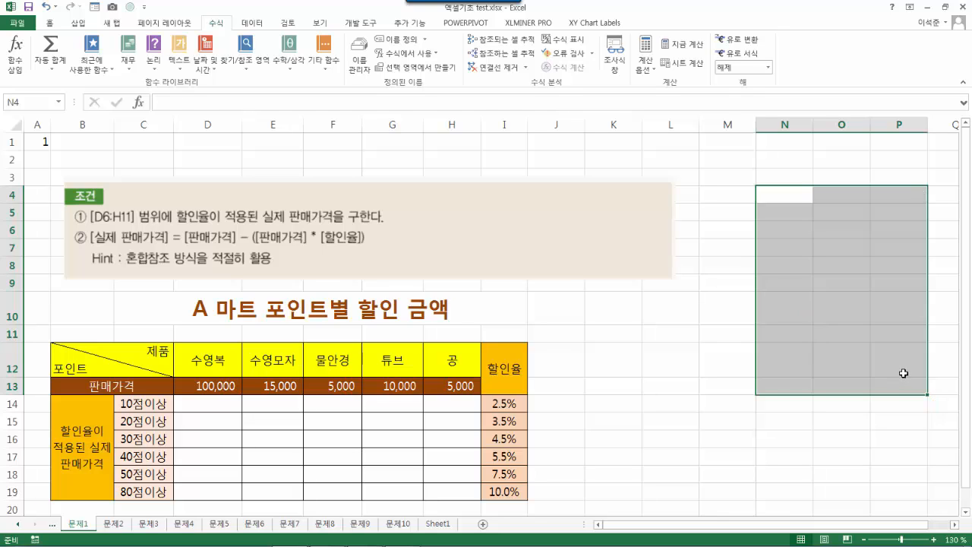
click(768, 386)
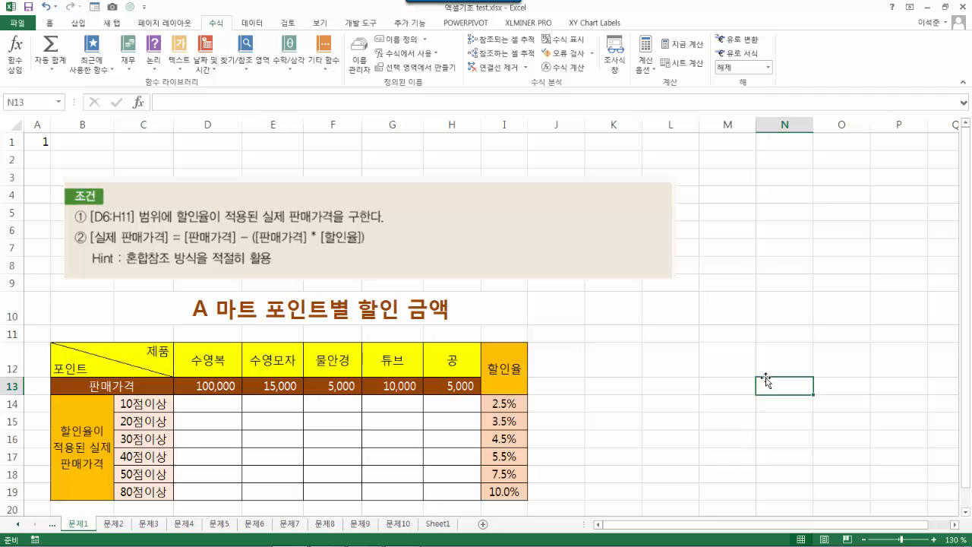
click(42, 143)
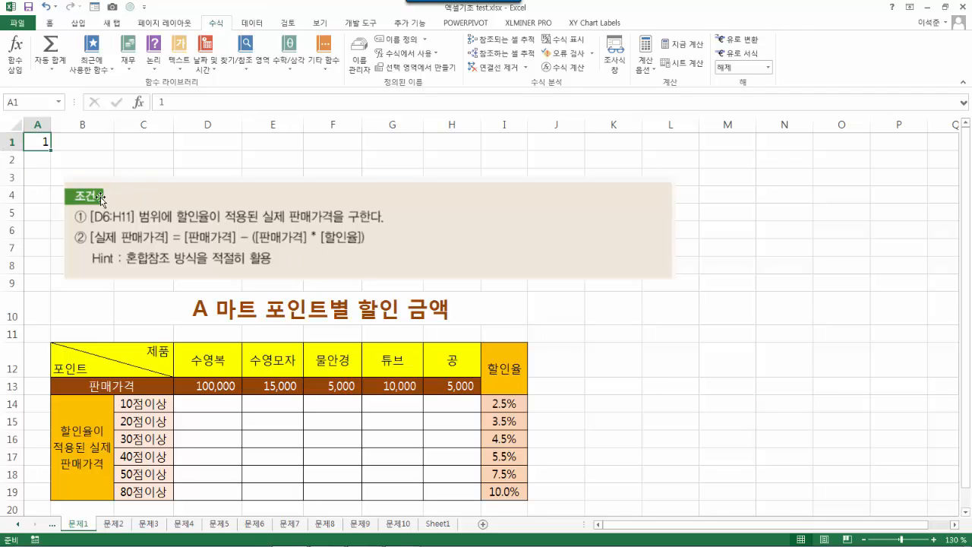
click(693, 370)
scroll(693, 371, down, 1)
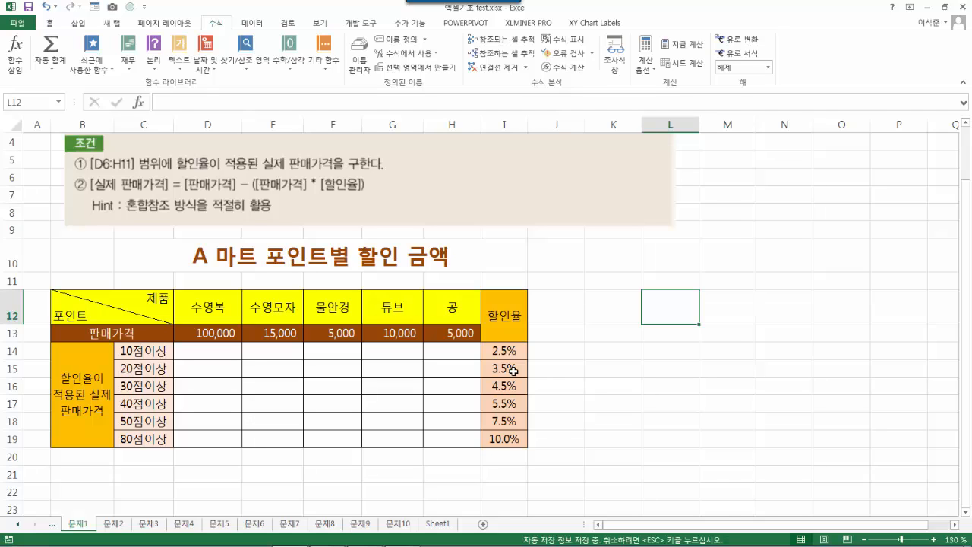
- Enter =D13-(D13*I14) in D14, giving the 97,500 discounted swimsuit price
click(211, 356)
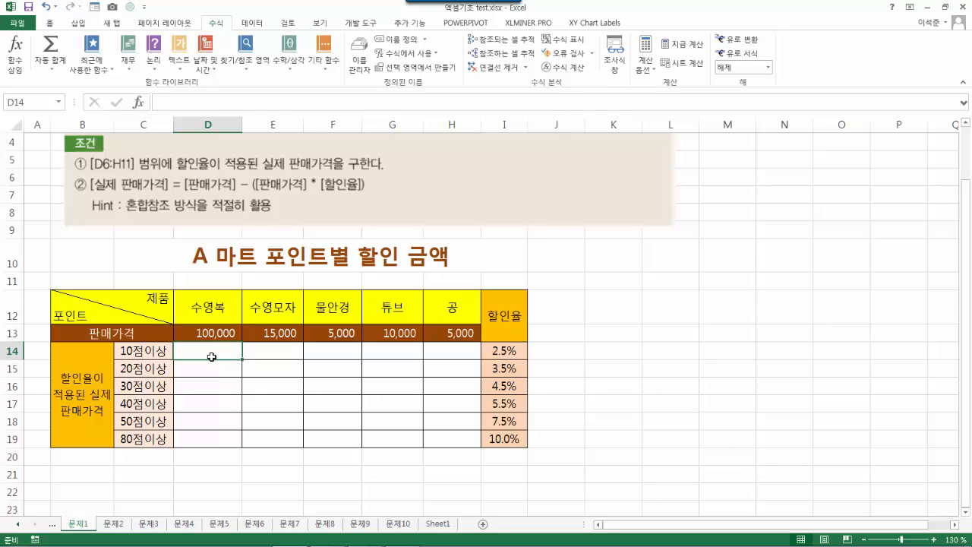
text(=)
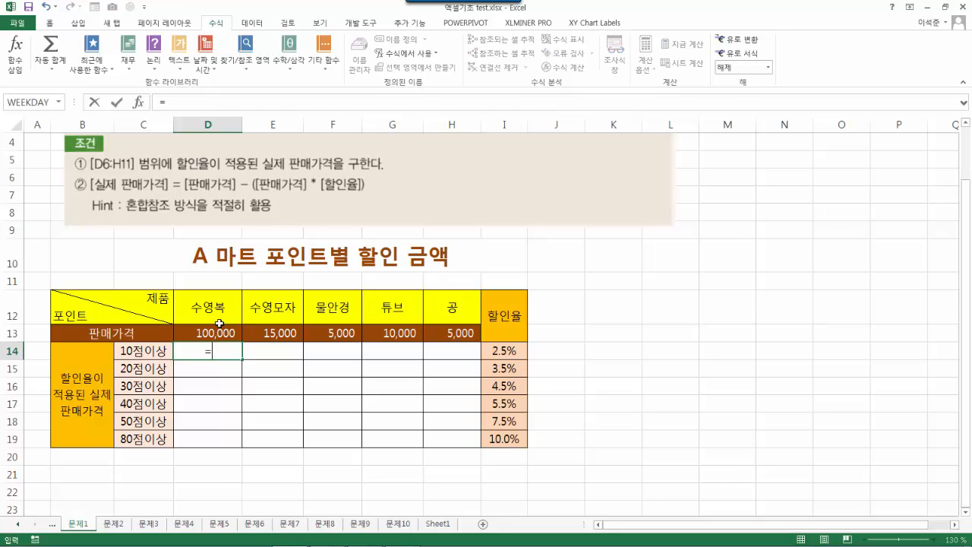
click(219, 334)
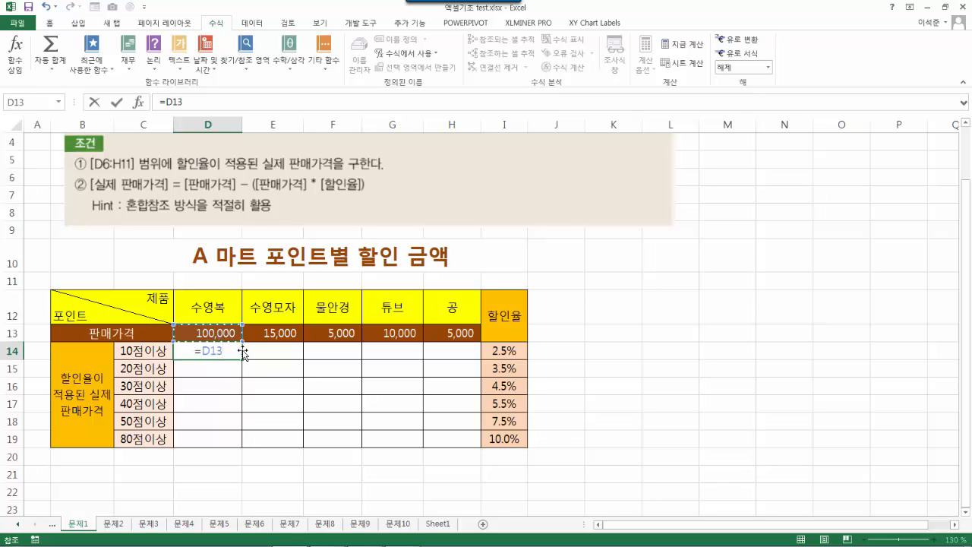
text(-()
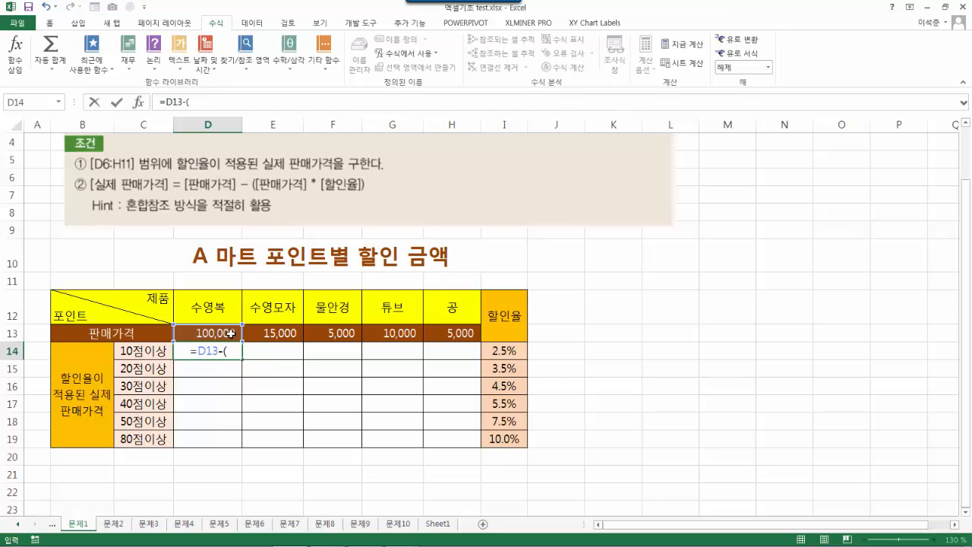
click(231, 332)
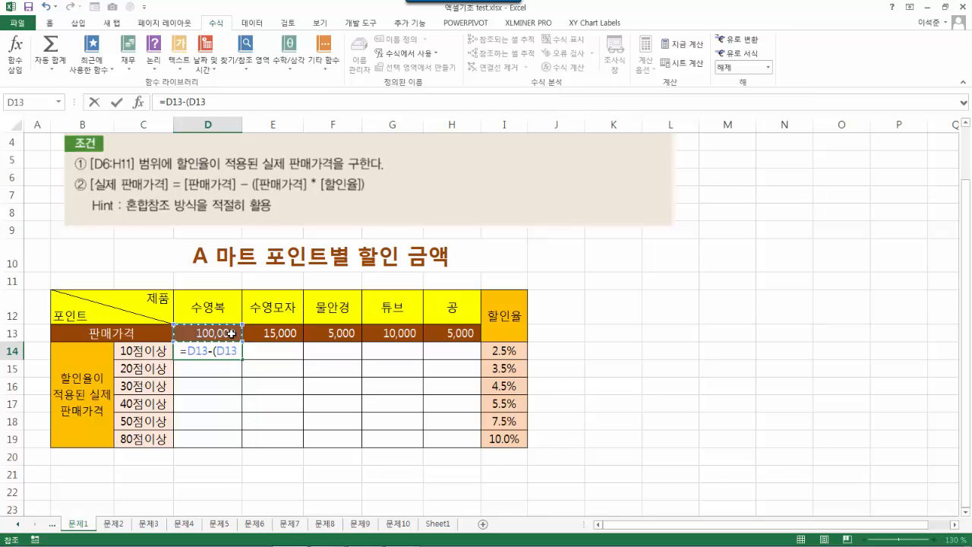
text(*)
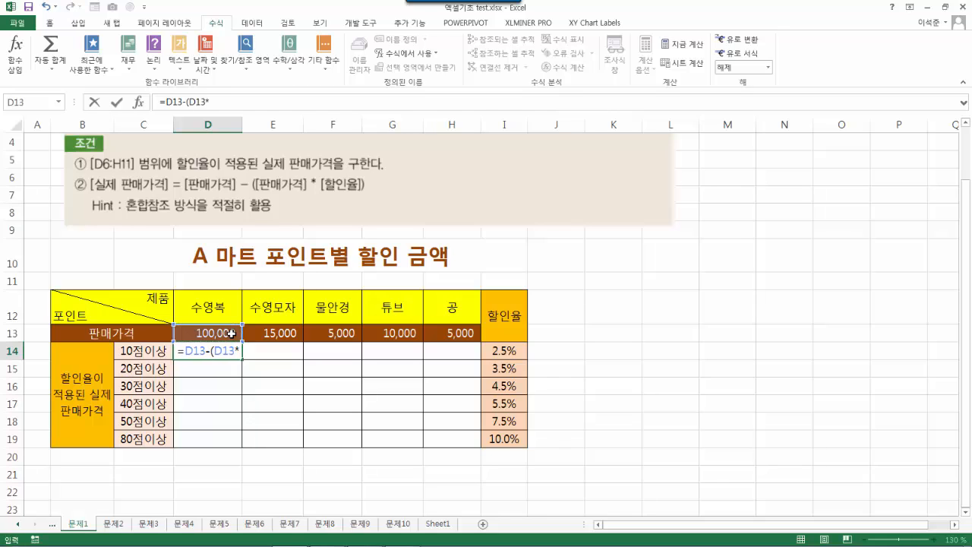
click(513, 350)
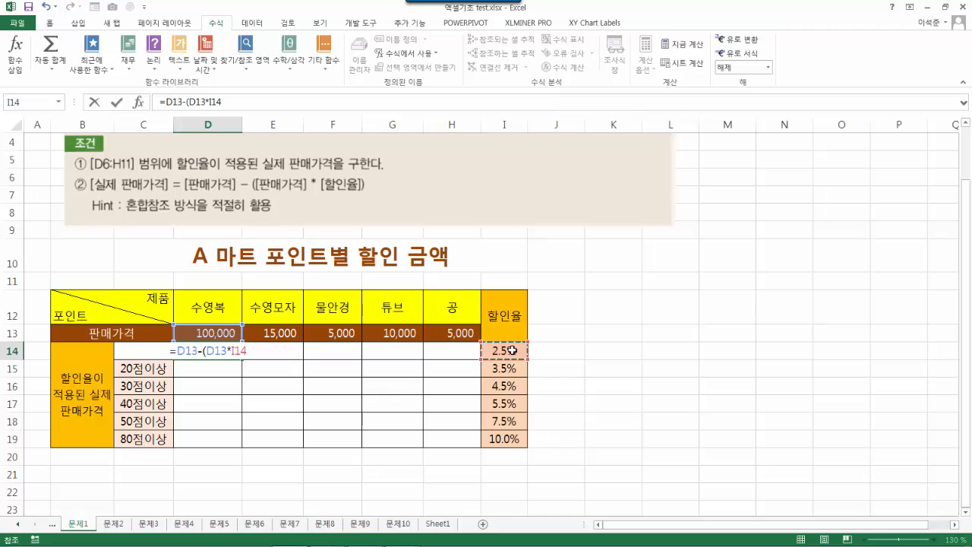
text())
key(Return)
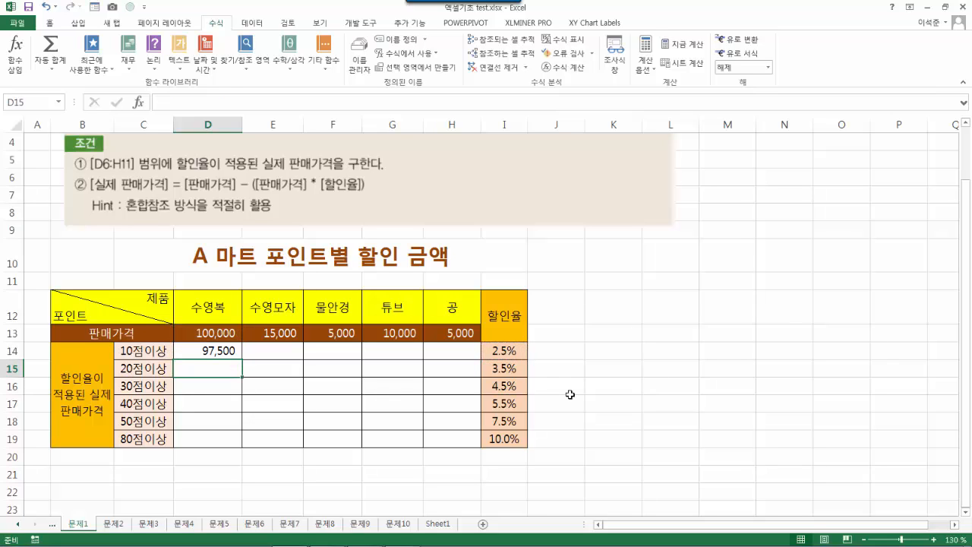
click(225, 350)
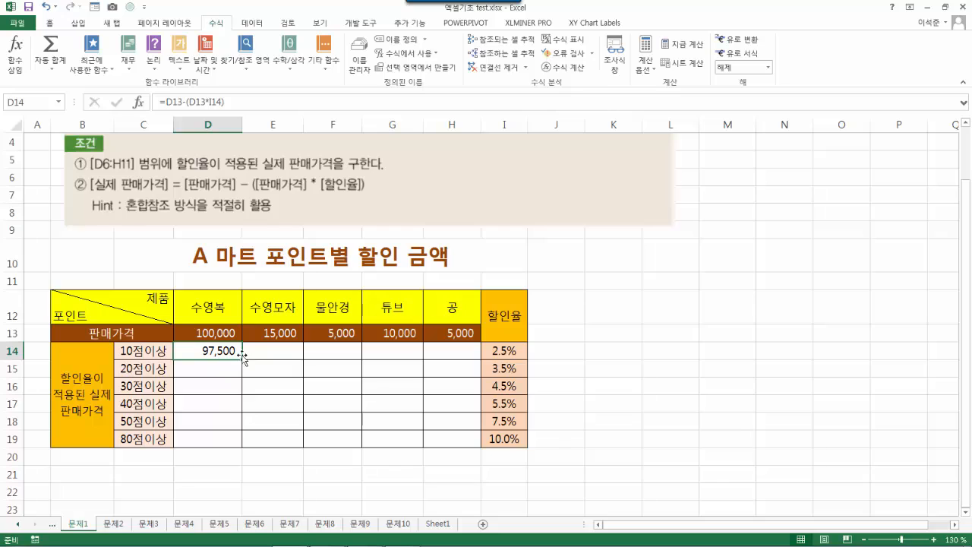
- Fill D14's formula across to H14 and inspect E14's copied formula against E13's price
drag(242, 358, 243, 359)
drag(241, 362, 458, 359)
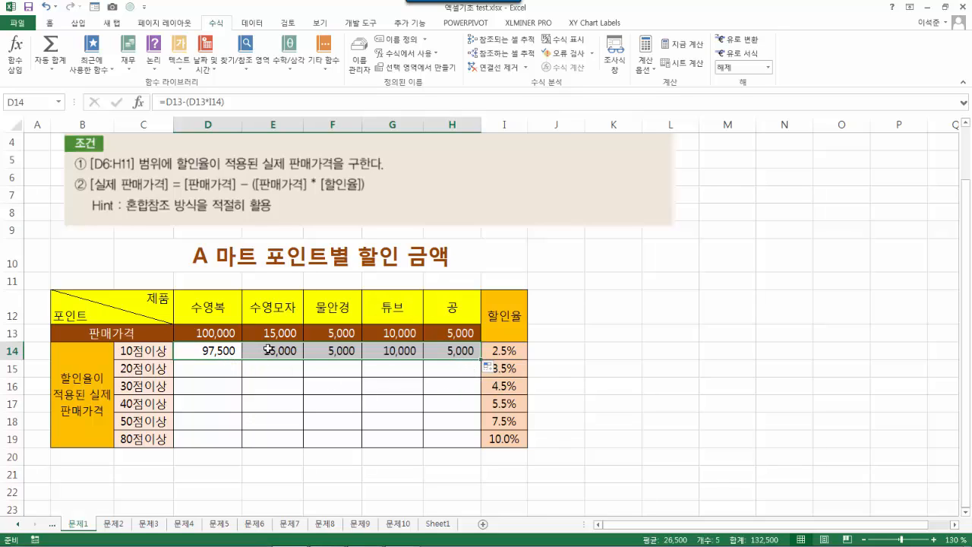
click(268, 349)
click(282, 334)
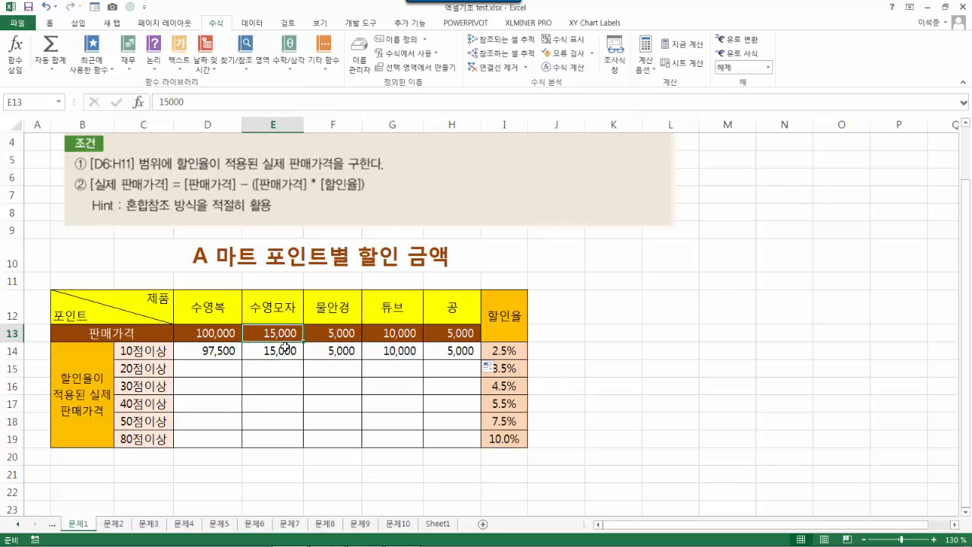
click(278, 351)
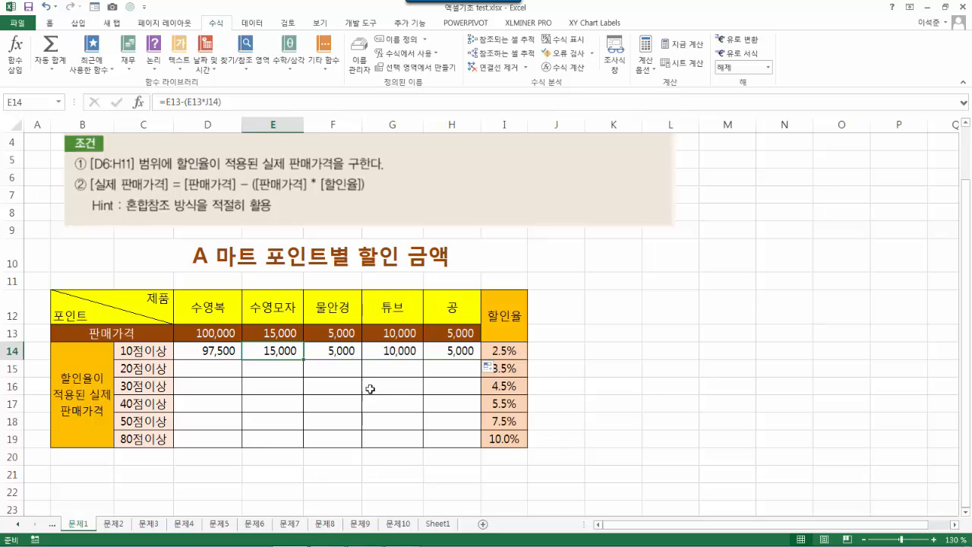
click(220, 354)
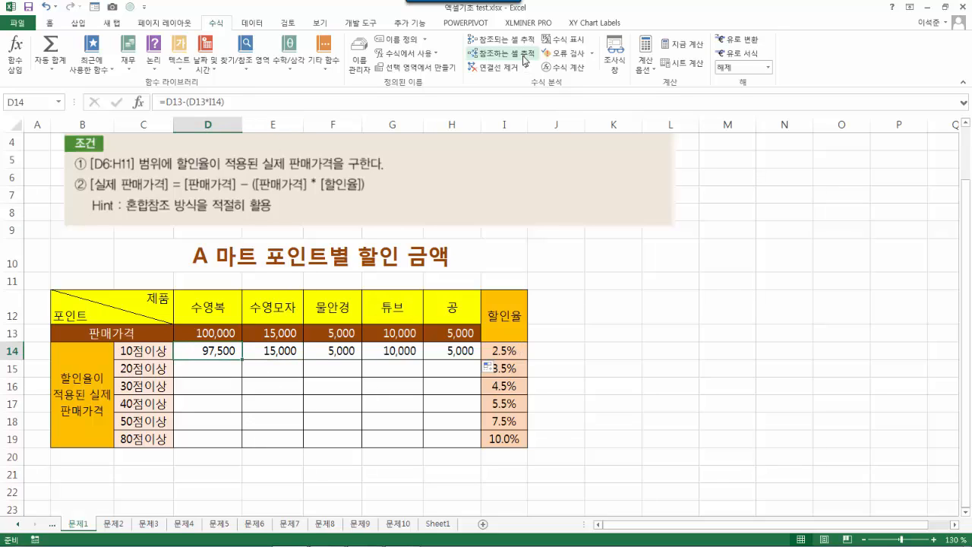
- Trace D14's and E14's precedents, showing E14's rate reference drifted to the empty J14
click(501, 38)
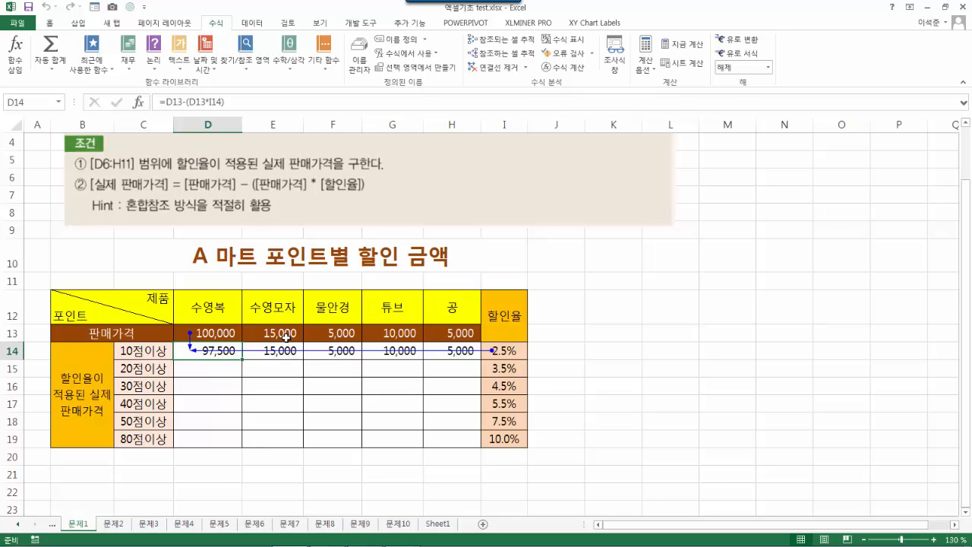
click(477, 67)
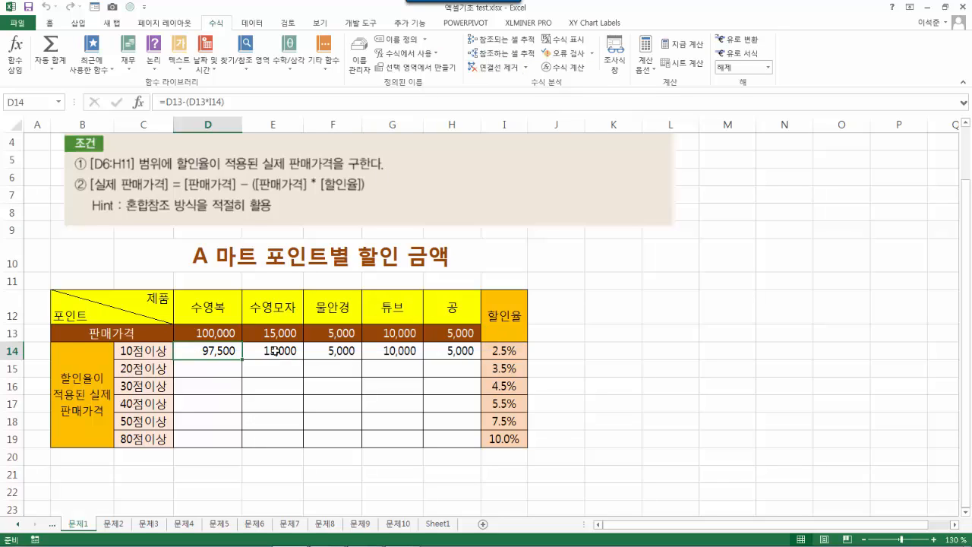
click(279, 349)
click(498, 42)
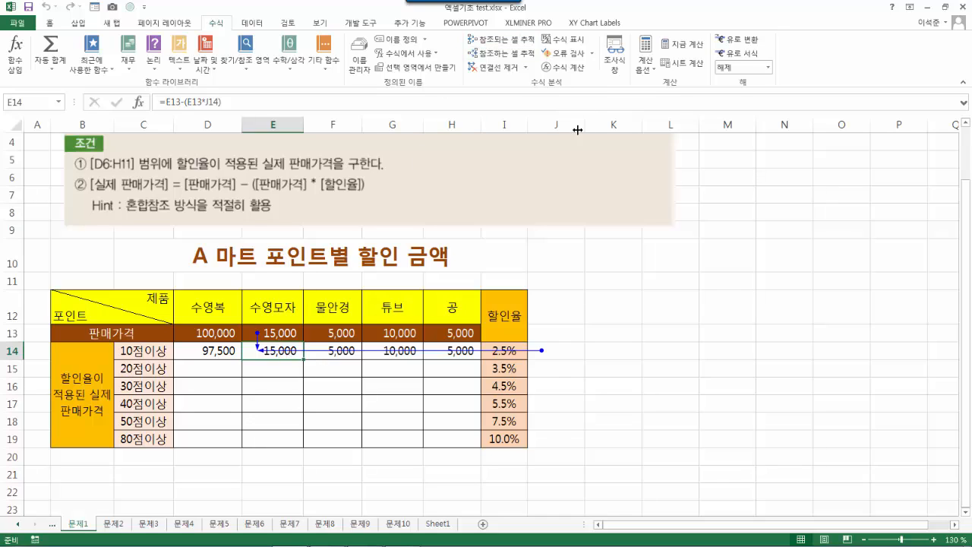
click(493, 67)
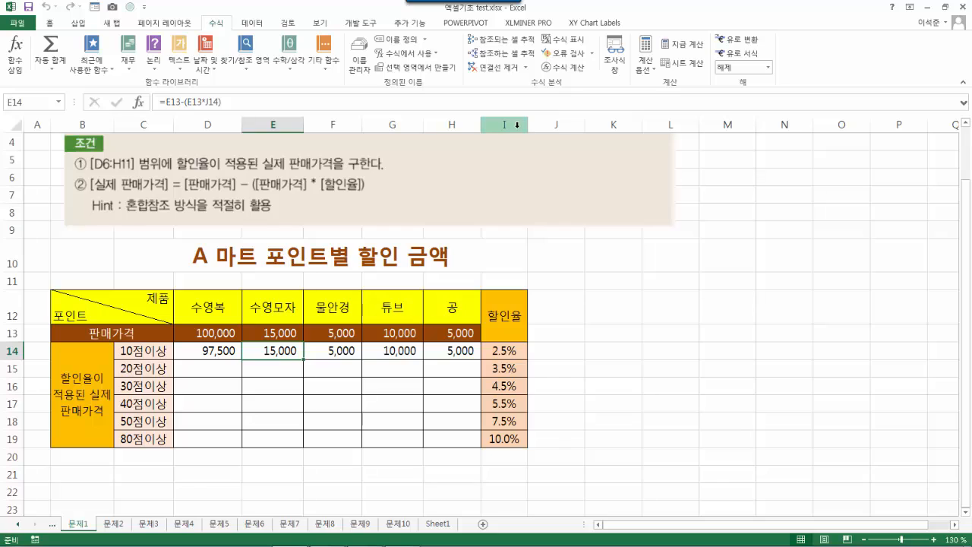
click(218, 351)
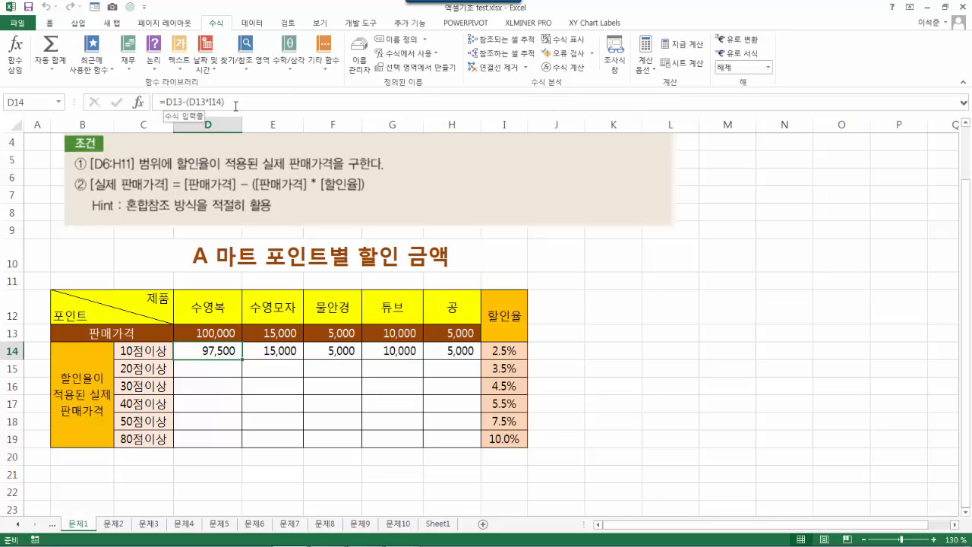
- Lock the rate column so D14 reads =D13-(D13*$I14)
click(211, 102)
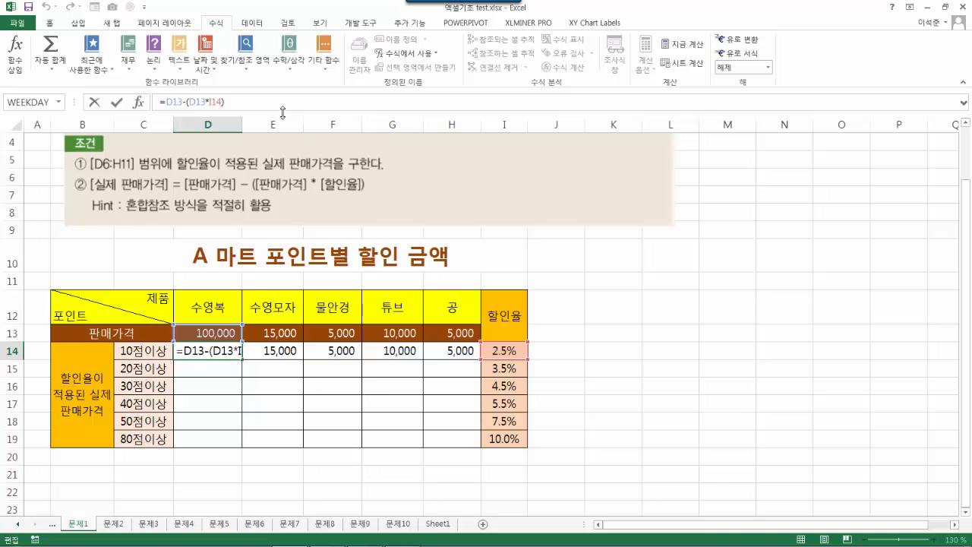
key(F4)
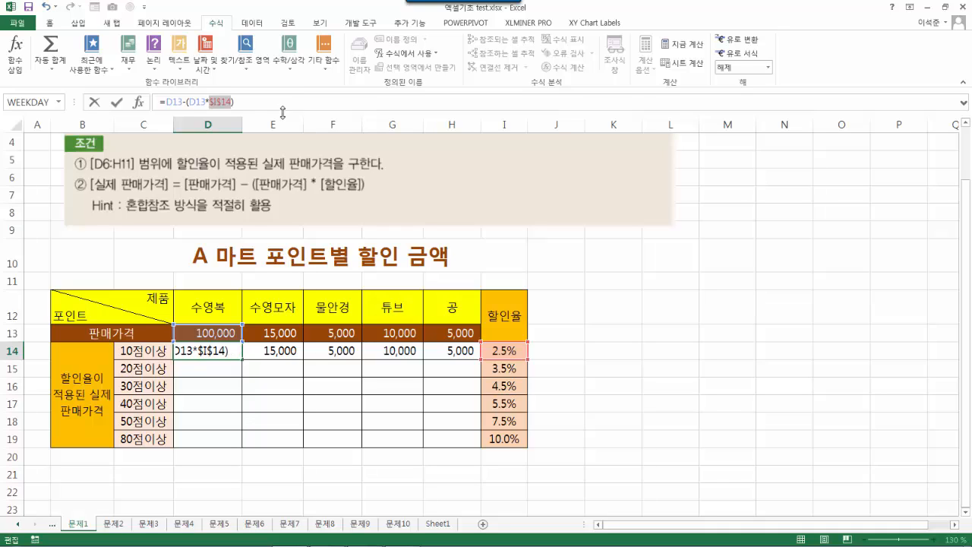
key(F4)
key(F4)
key(Return)
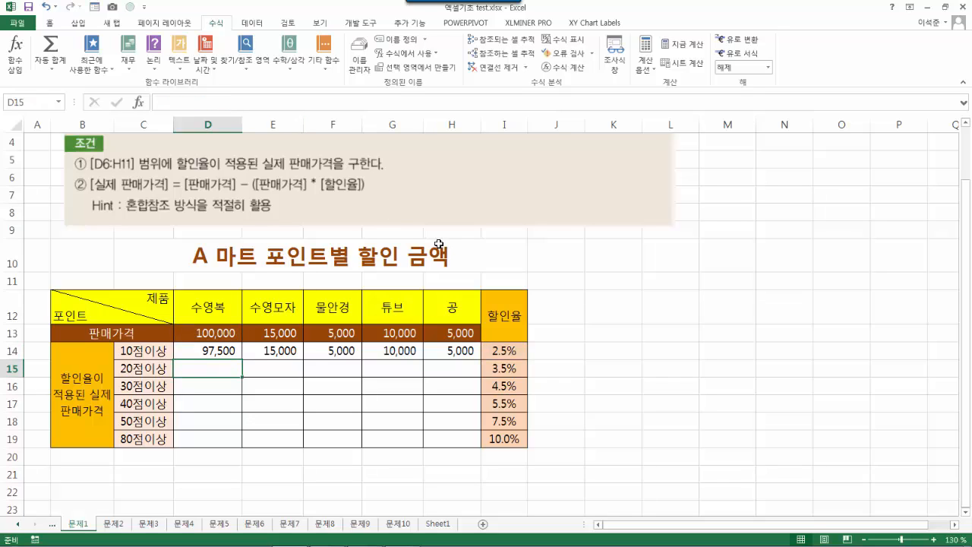
click(226, 351)
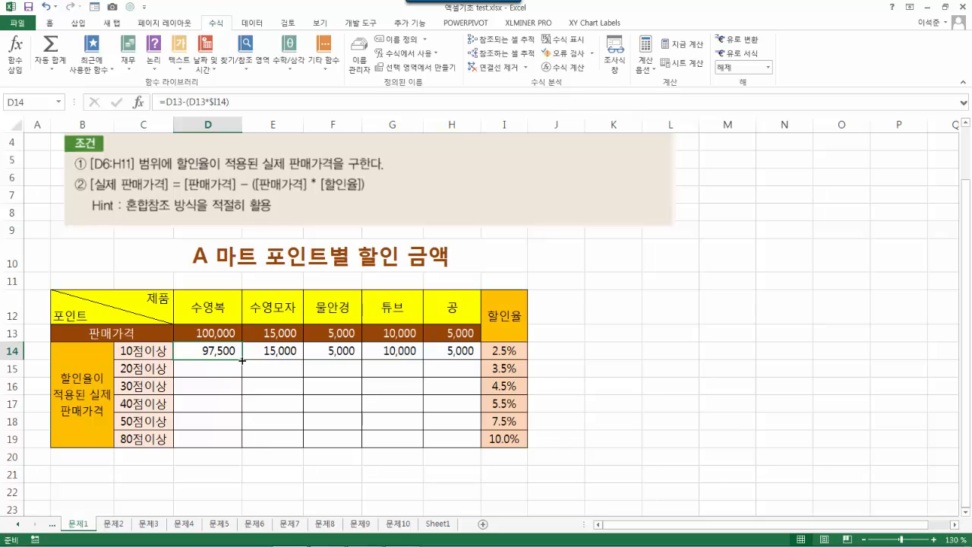
- Fill the corrected formula across E14:H14 and down into D15, which shows 94,088
drag(241, 360, 463, 361)
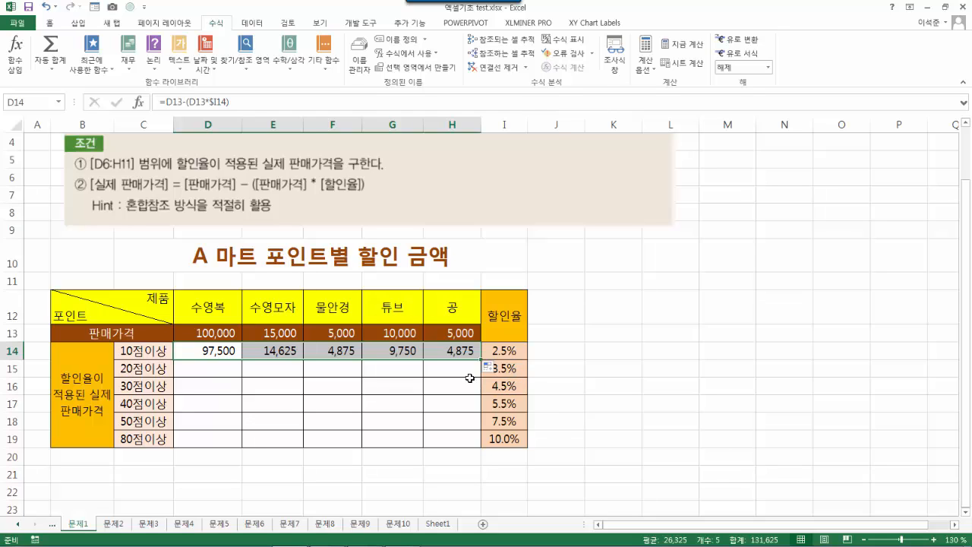
click(540, 371)
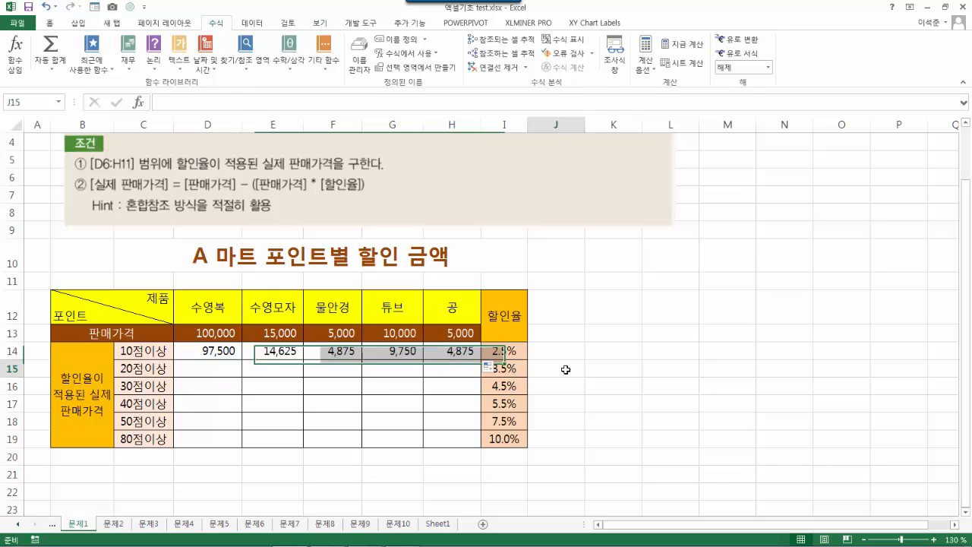
click(223, 356)
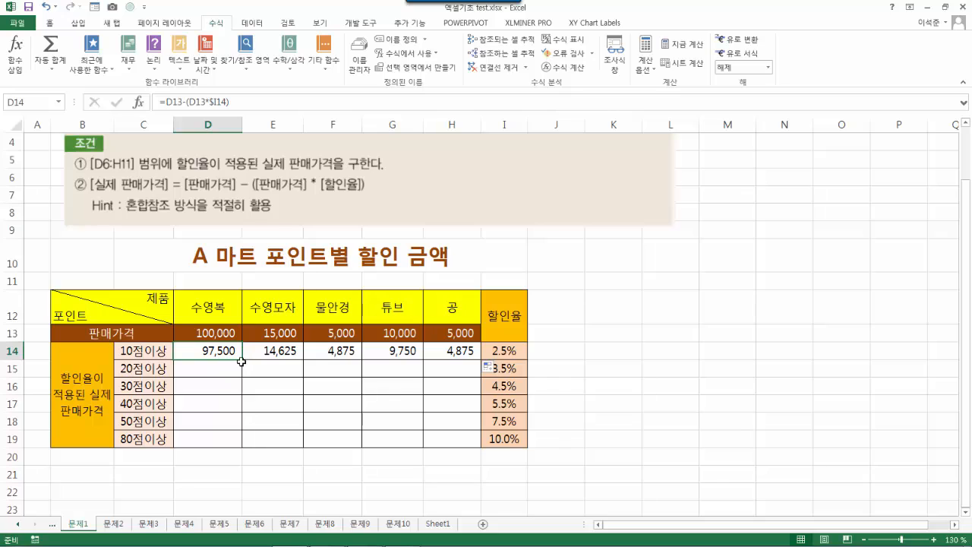
drag(242, 360, 238, 377)
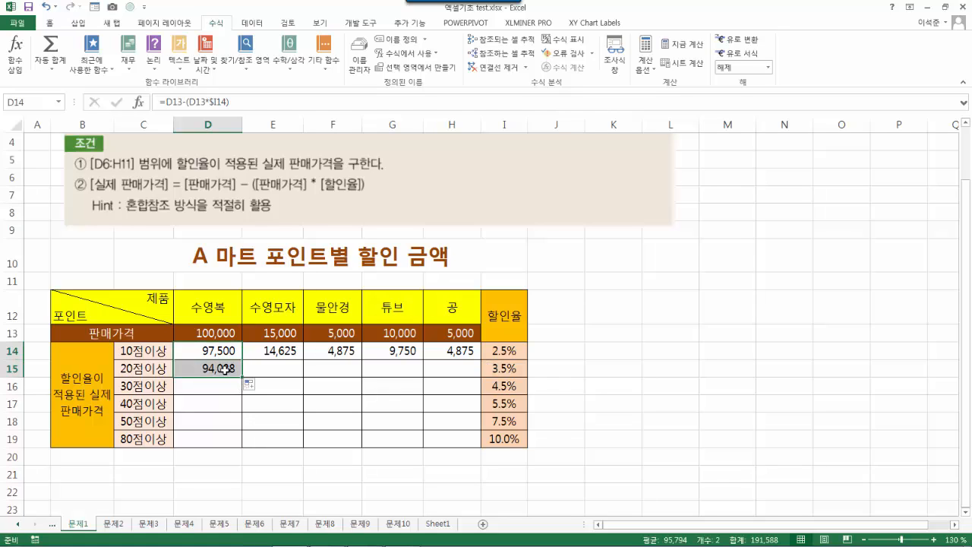
click(226, 370)
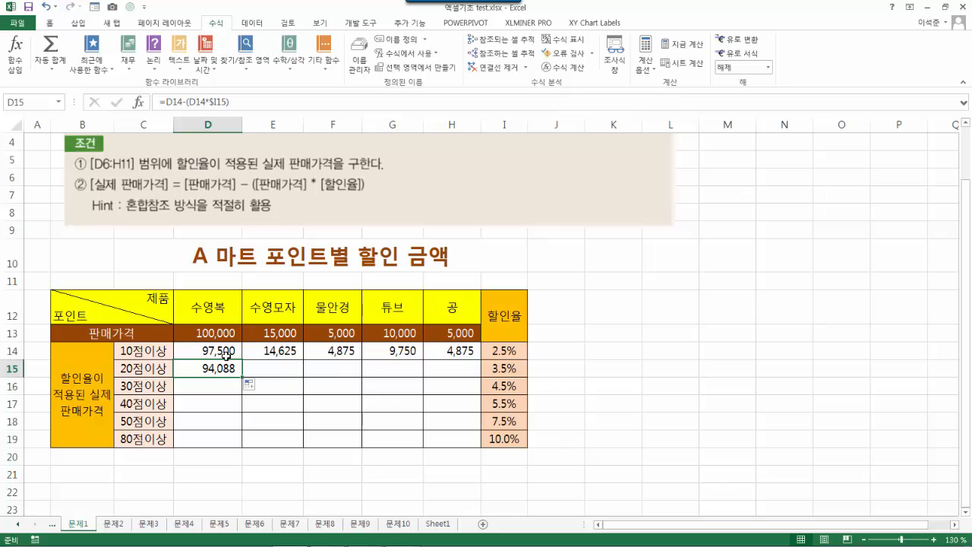
click(223, 354)
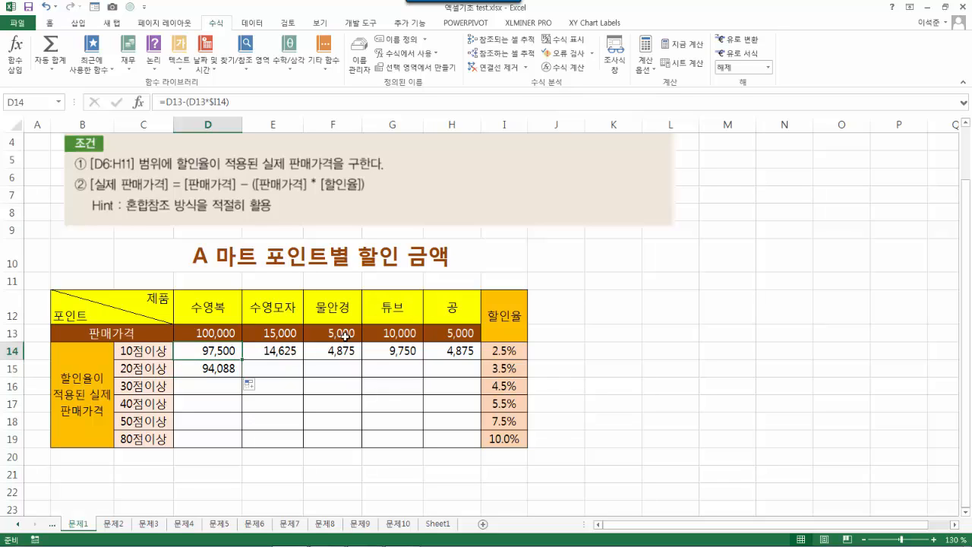
- Show and then clear D14's dependent and precedent arrows
click(511, 55)
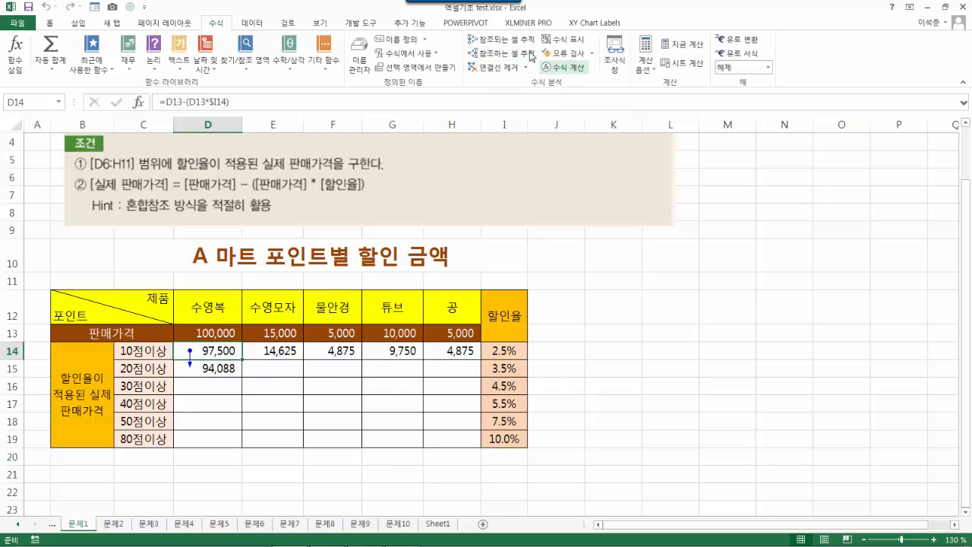
click(506, 64)
click(503, 39)
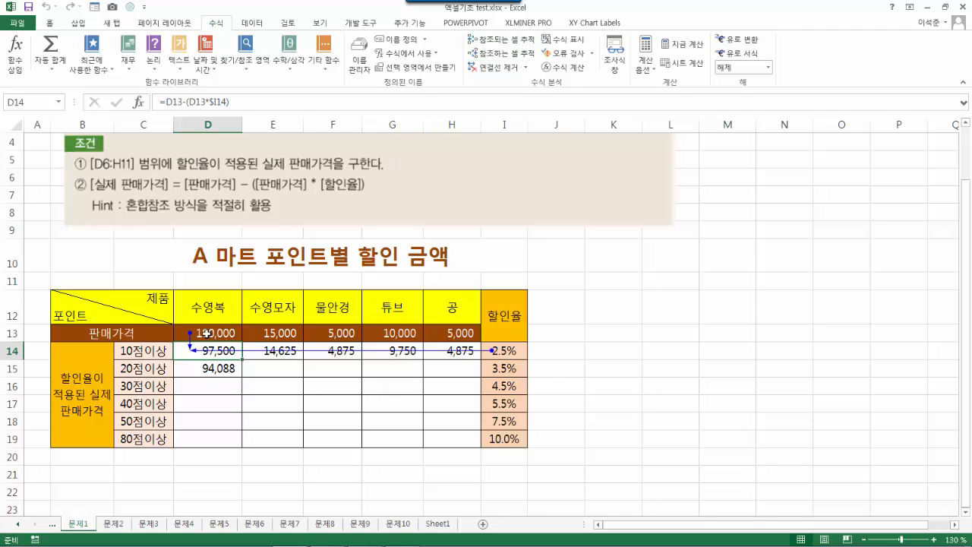
click(497, 67)
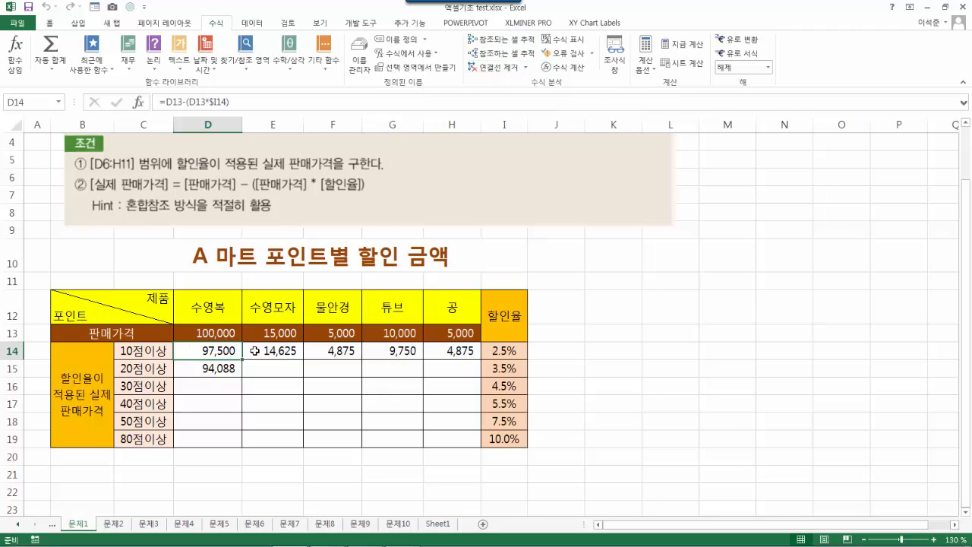
- Trace D15's precedents to D14 and I15, and compare with the D13 price and D14
click(219, 370)
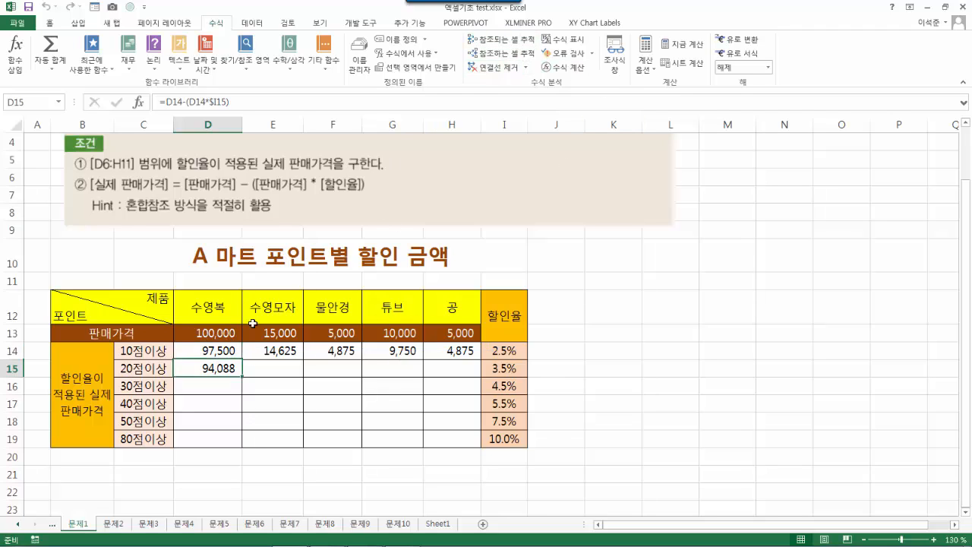
click(503, 39)
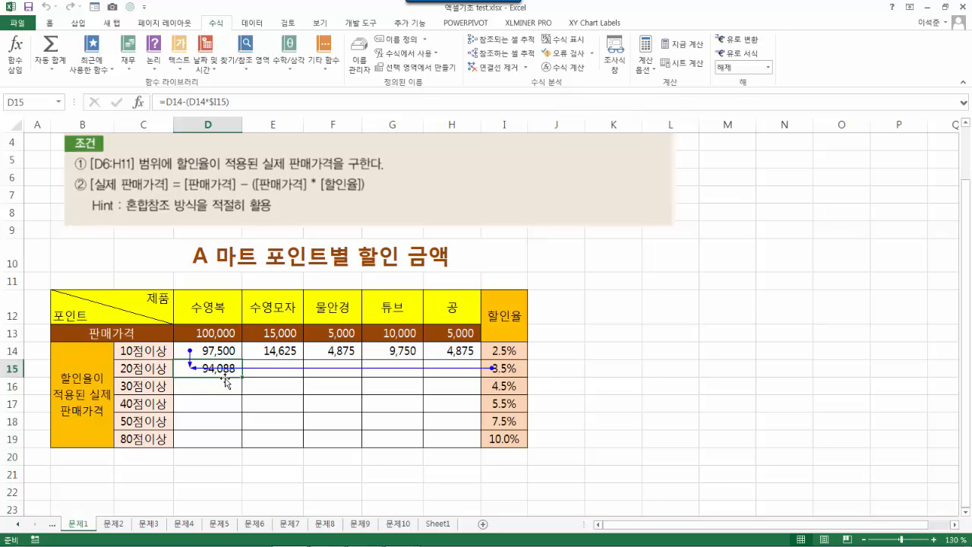
click(220, 333)
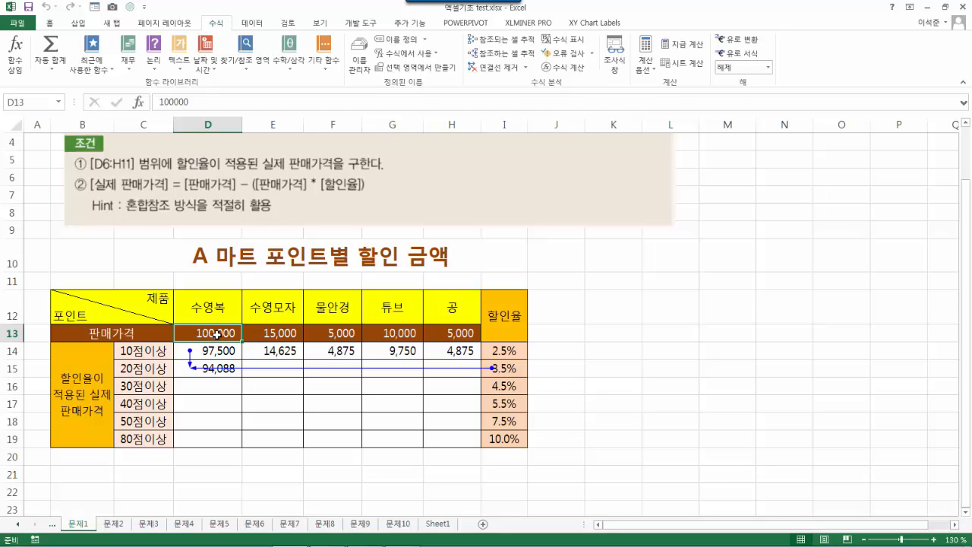
click(229, 353)
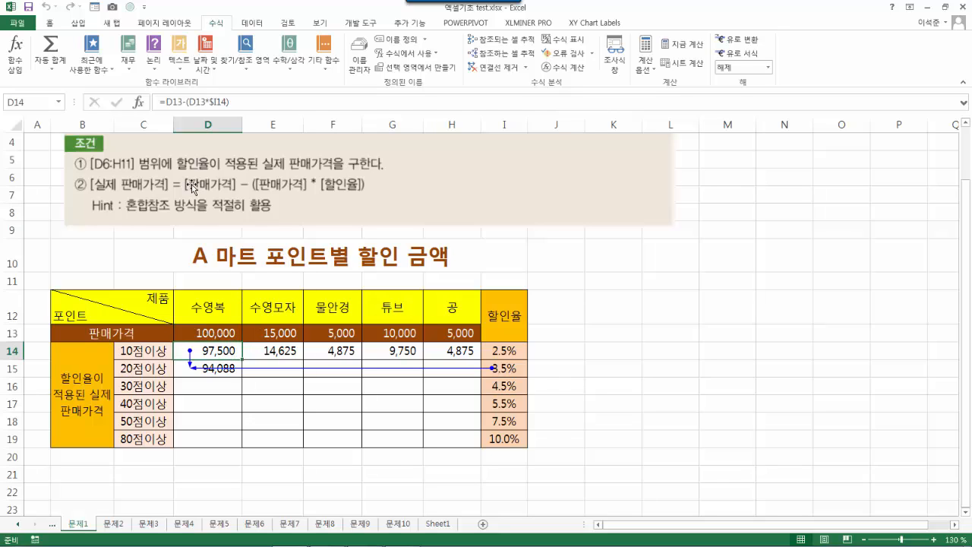
click(209, 334)
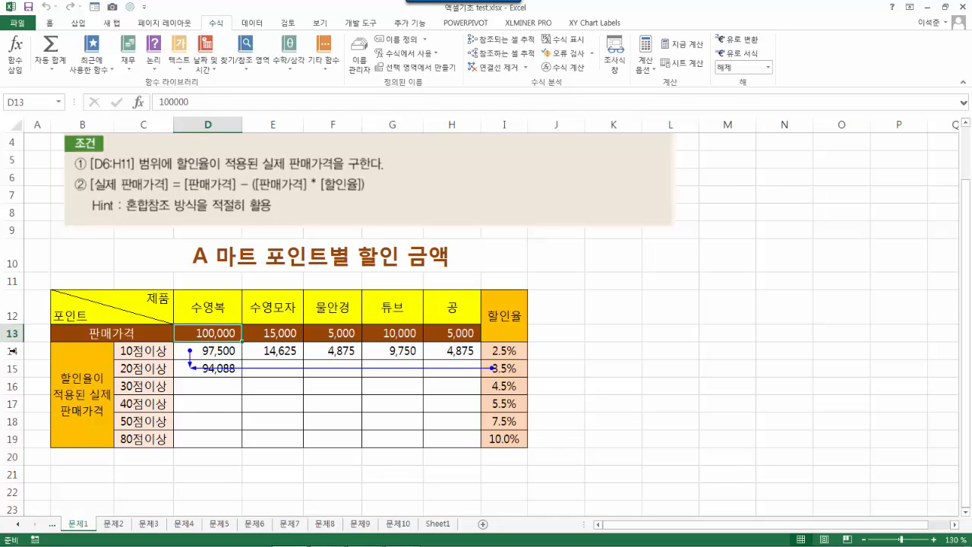
click(220, 348)
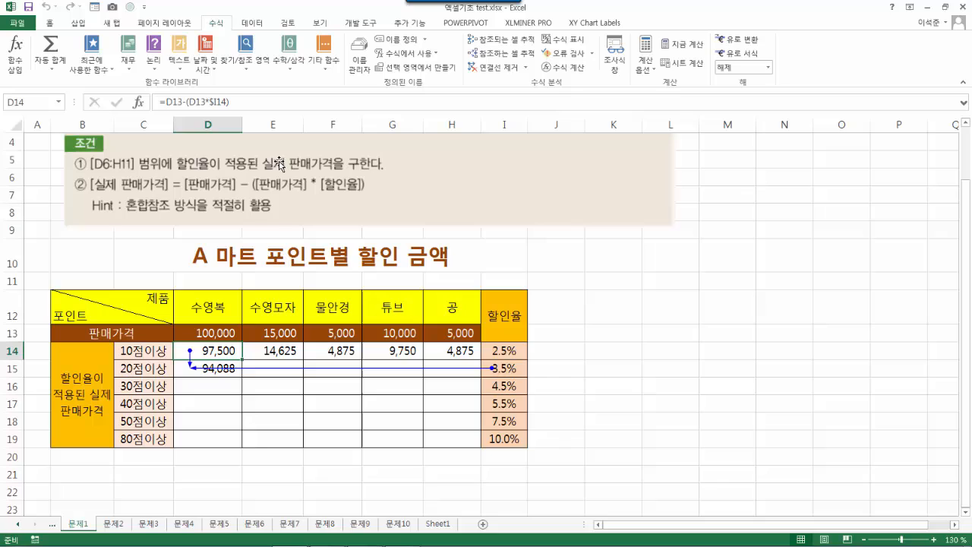
- Lock the row on both D13 references so D14 reads =D$13-(D$13*$I14)
click(172, 102)
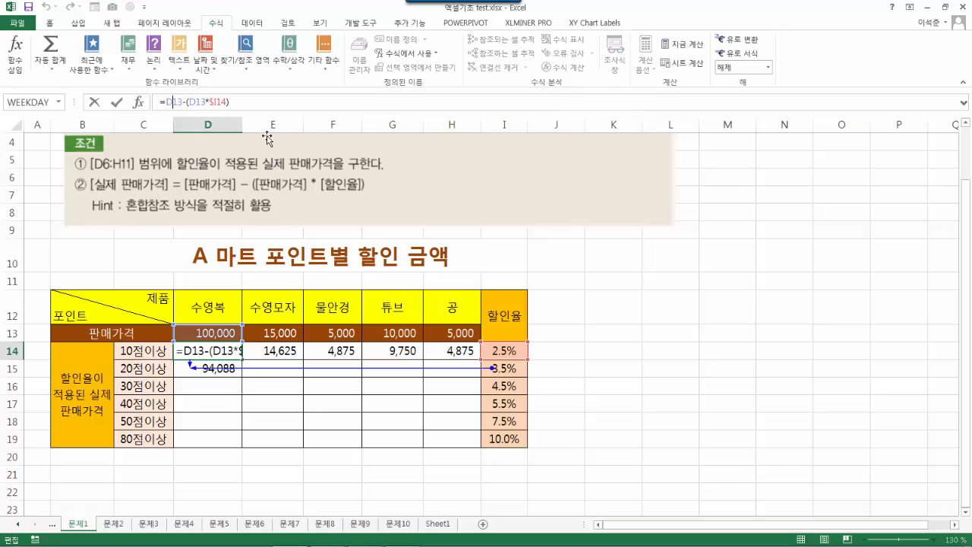
key(F4)
key(F4)
click(199, 102)
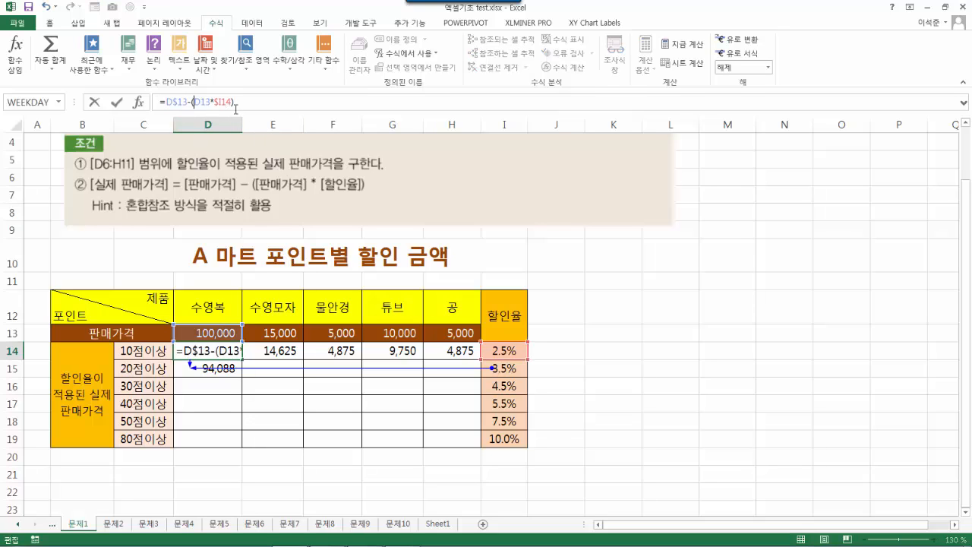
key(F4)
key(F4)
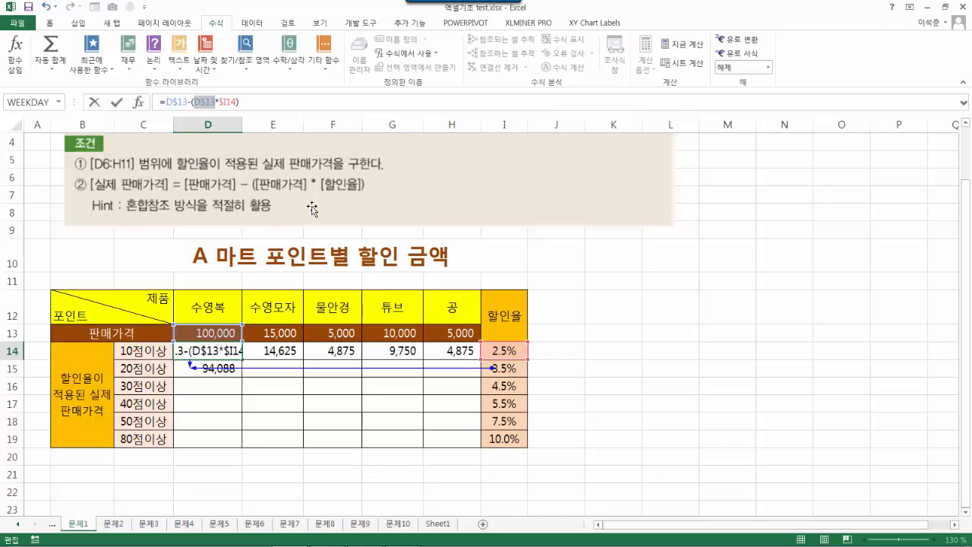
key(Return)
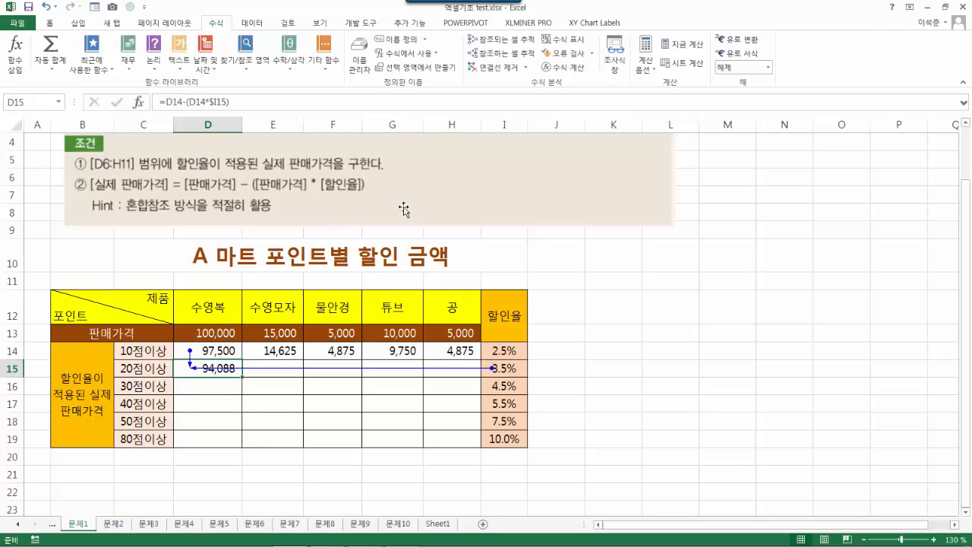
click(223, 351)
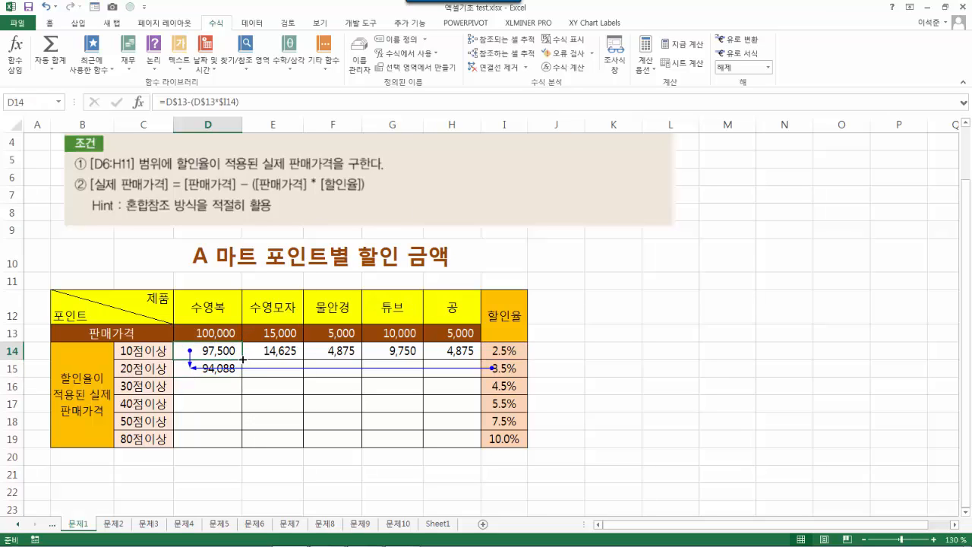
- Fill the corrected formula through D14:H19, giving discounted prices down to 90,000
drag(242, 359, 434, 459)
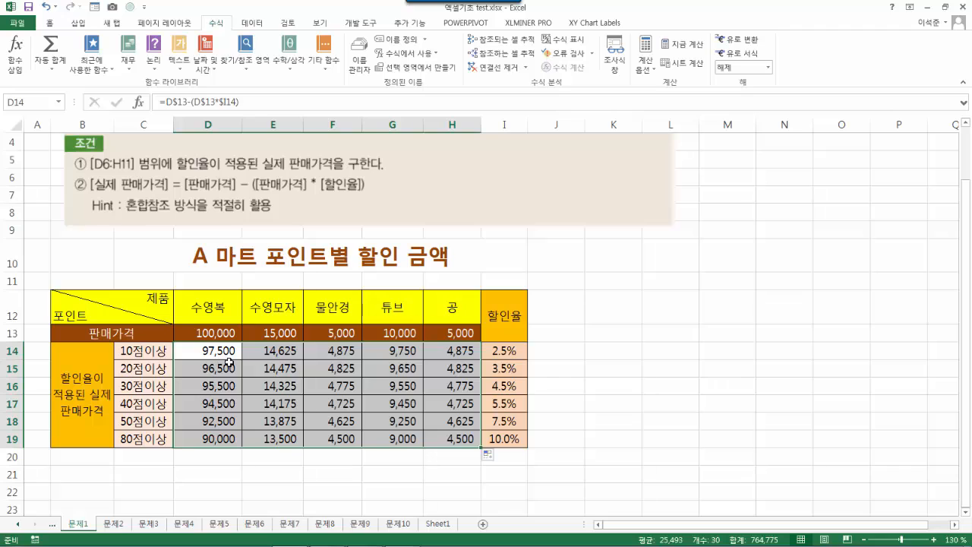
click(412, 400)
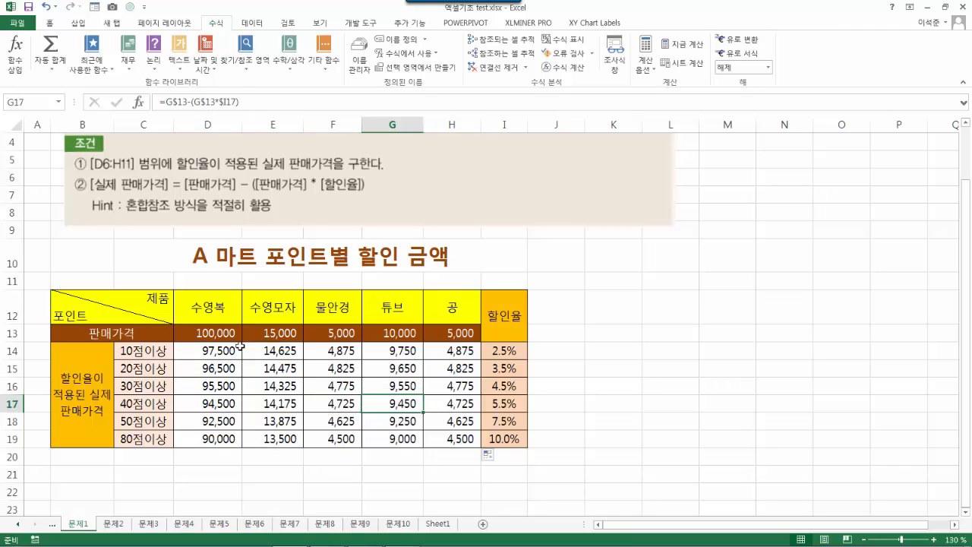
click(218, 352)
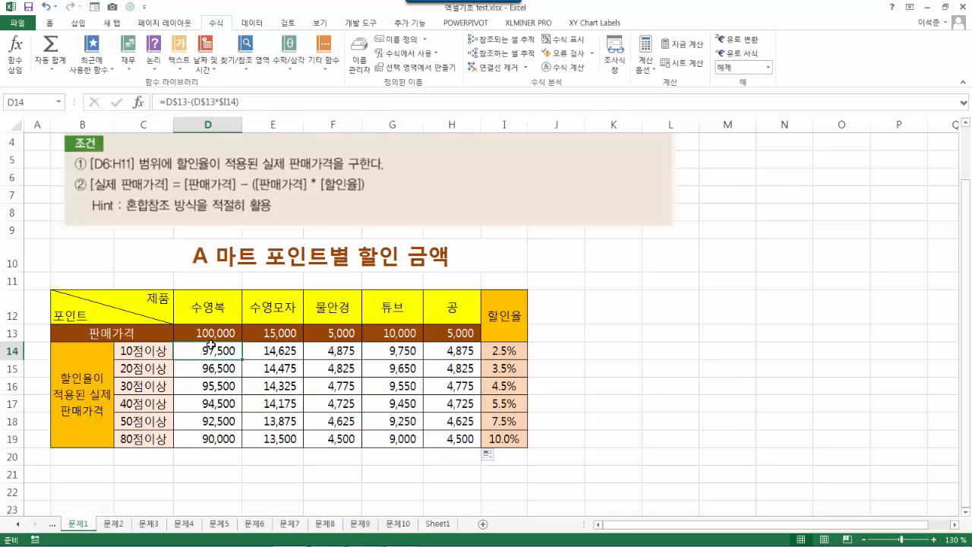
drag(217, 334, 501, 438)
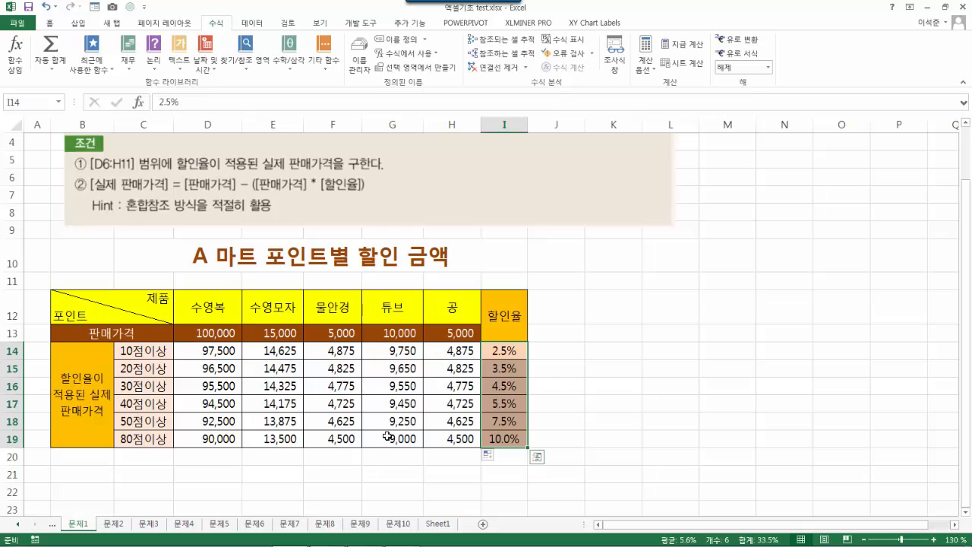